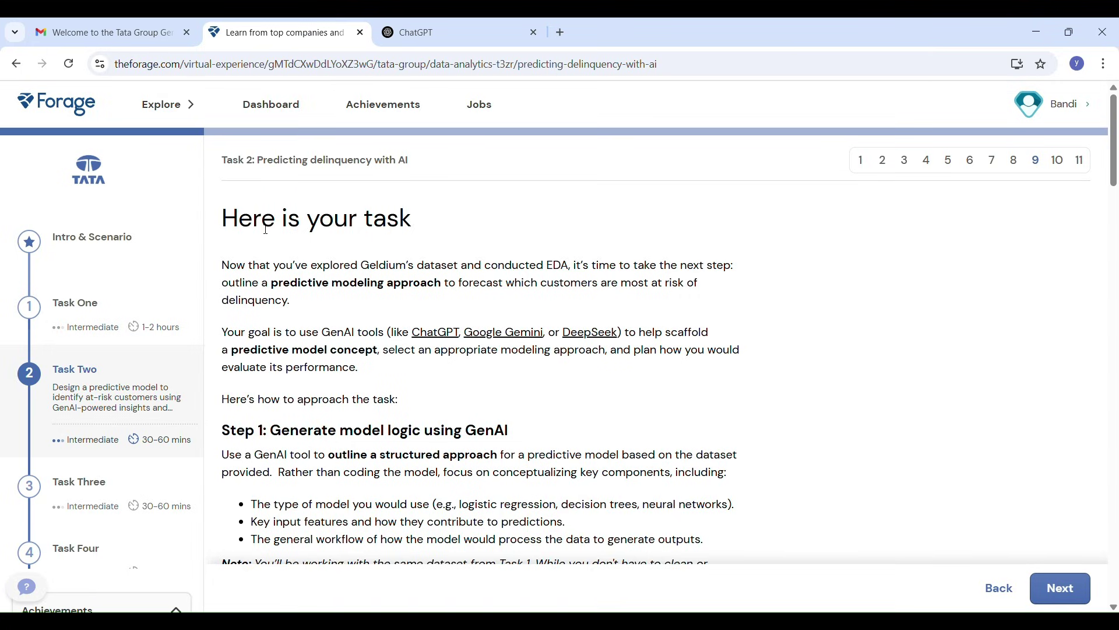
Highlight the 'Here is your task' heading and opening paragraph, then clear the highlight.
{"action": "left_click_drag", "start_coordinate": [218, 229], "coordinate": [477, 228]}
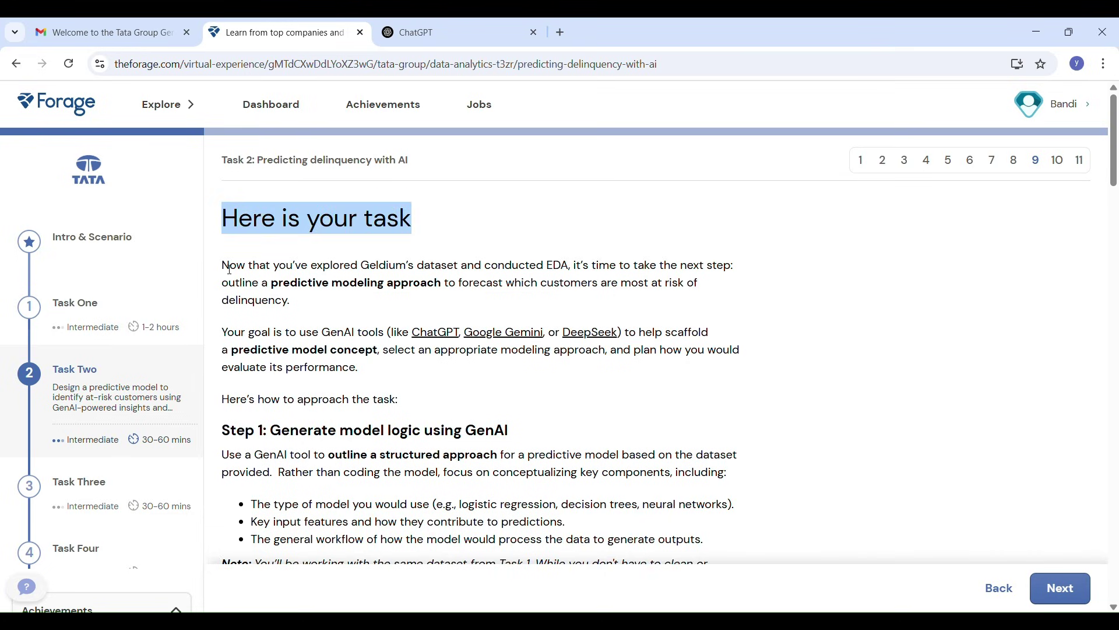
{"action": "left_click_drag", "start_coordinate": [223, 267], "coordinate": [429, 307]}
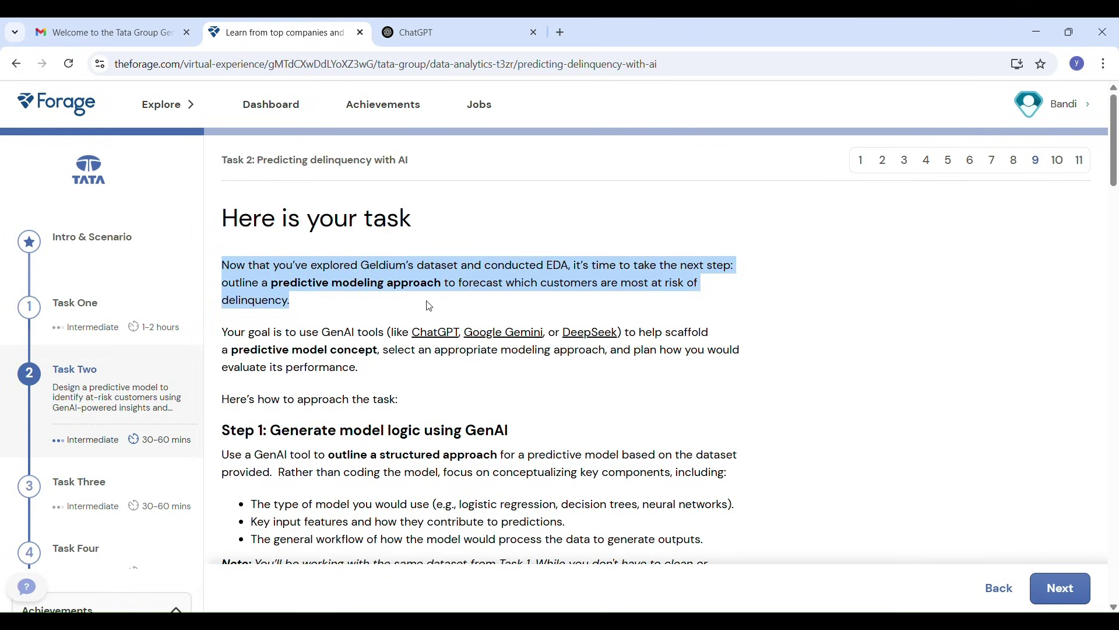
{"action": "scroll", "coordinate": [430, 308], "scroll_direction": "down", "scroll_amount": 2}
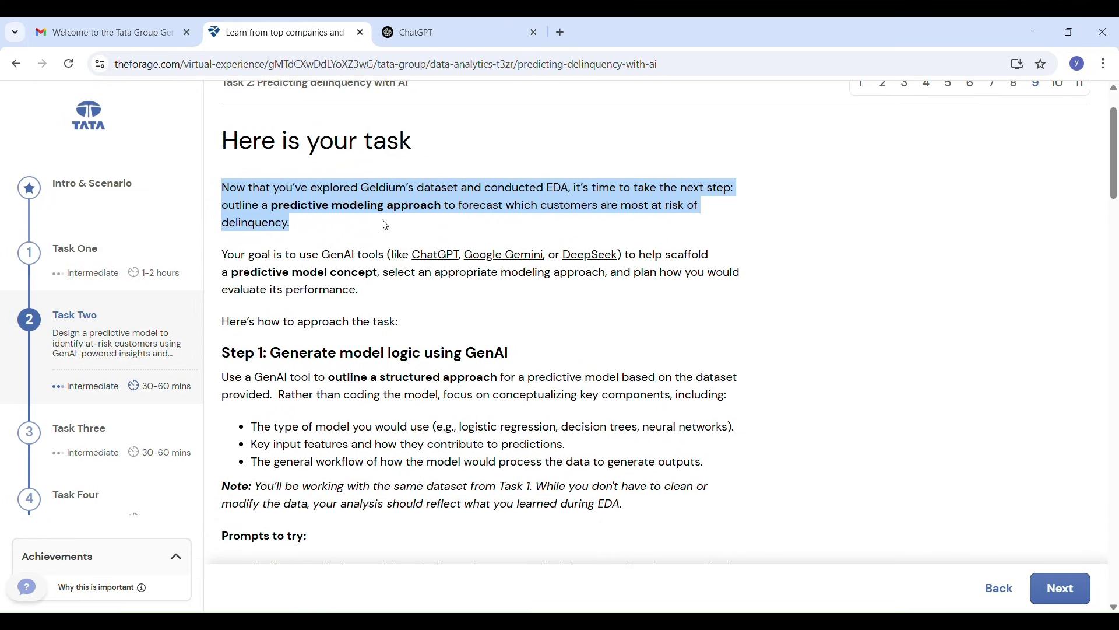
{"action": "left_click", "coordinate": [445, 334]}
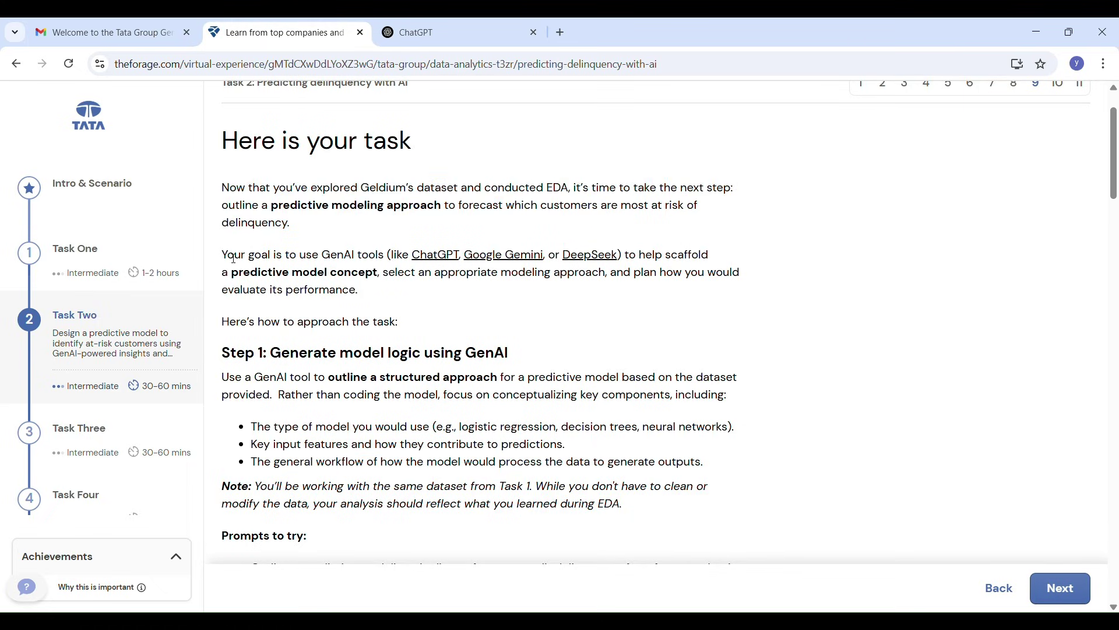
Highlight the 'Your goal' paragraph while reading further down the Task Two page.
{"action": "left_click_drag", "start_coordinate": [232, 258], "coordinate": [733, 291]}
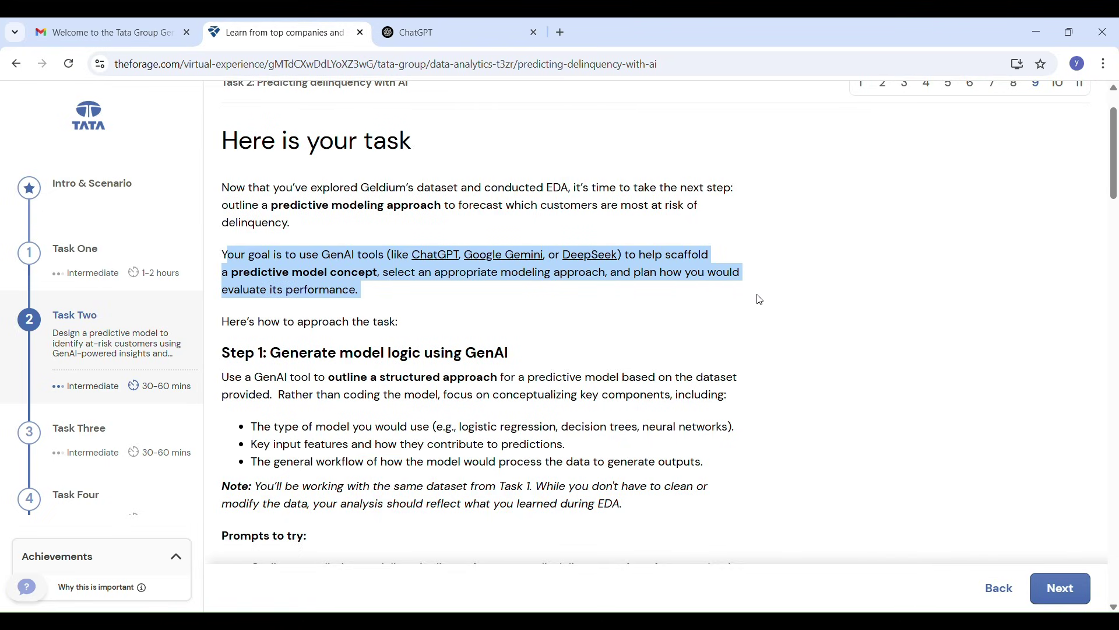
{"action": "scroll", "coordinate": [751, 312], "scroll_direction": "down", "scroll_amount": 1}
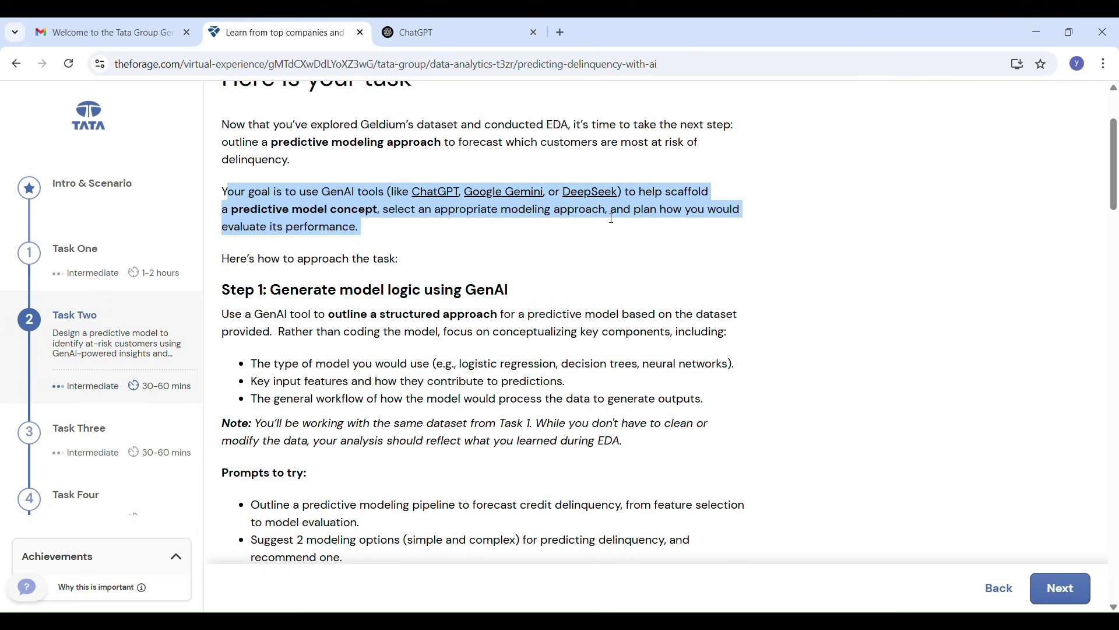
{"action": "scroll", "coordinate": [612, 219], "scroll_direction": "down", "scroll_amount": 1}
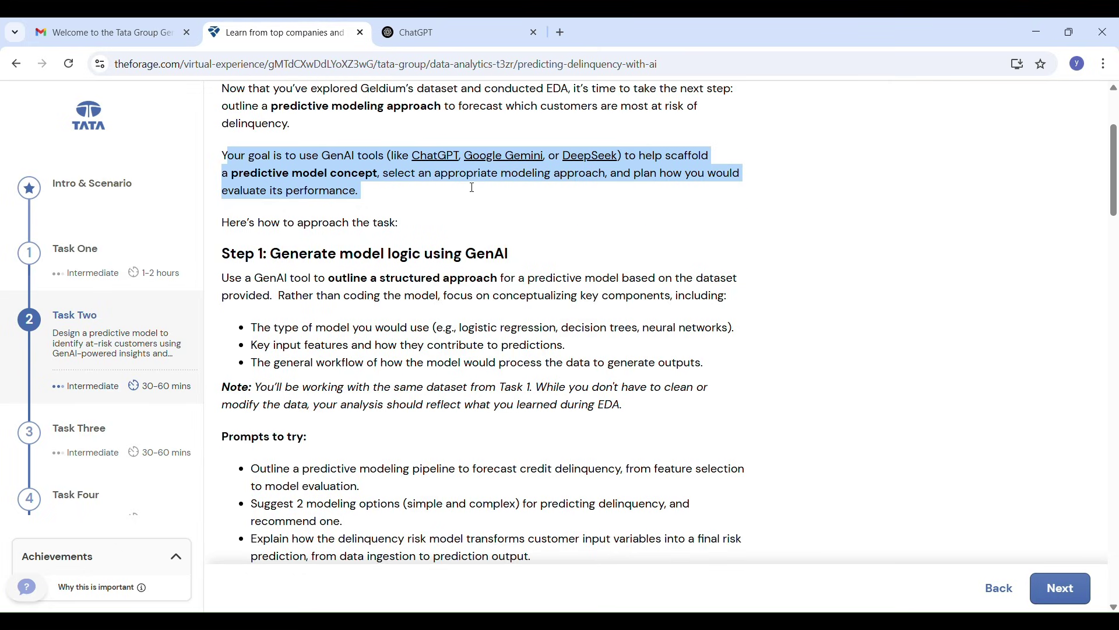
{"action": "scroll", "coordinate": [434, 215], "scroll_direction": "down", "scroll_amount": 2}
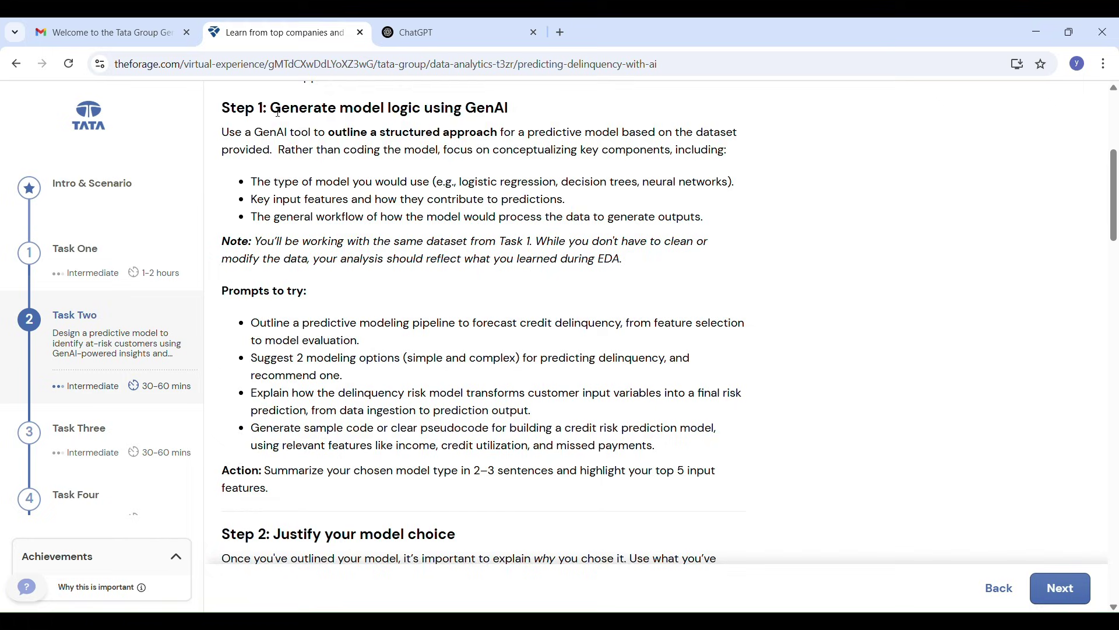
{"action": "left_click_drag", "start_coordinate": [277, 110], "coordinate": [536, 78]}
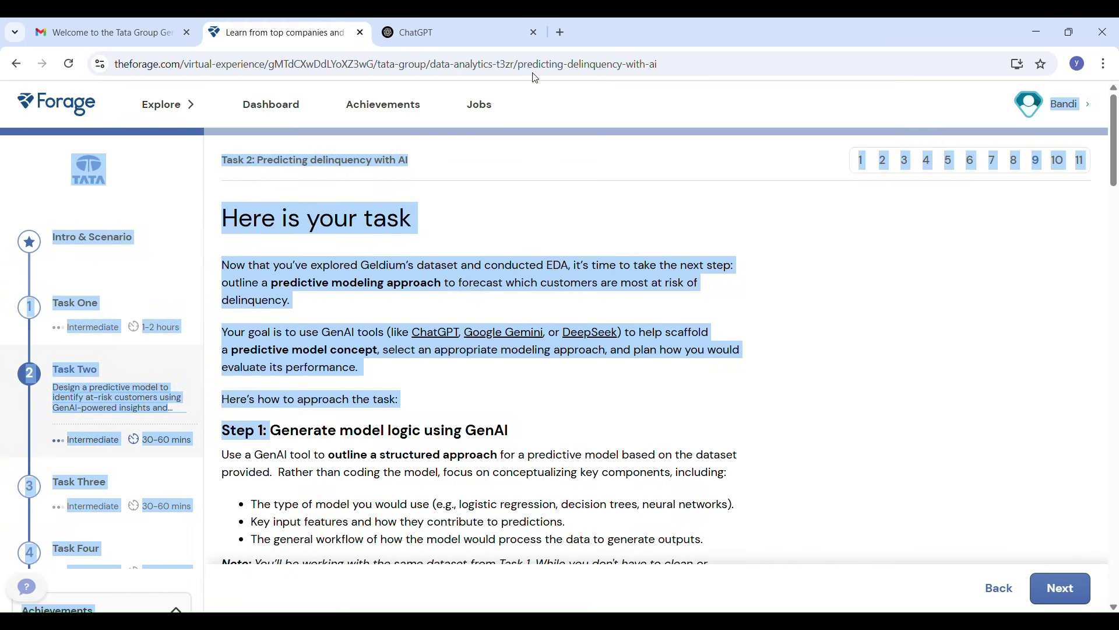
{"action": "left_click", "coordinate": [516, 128]}
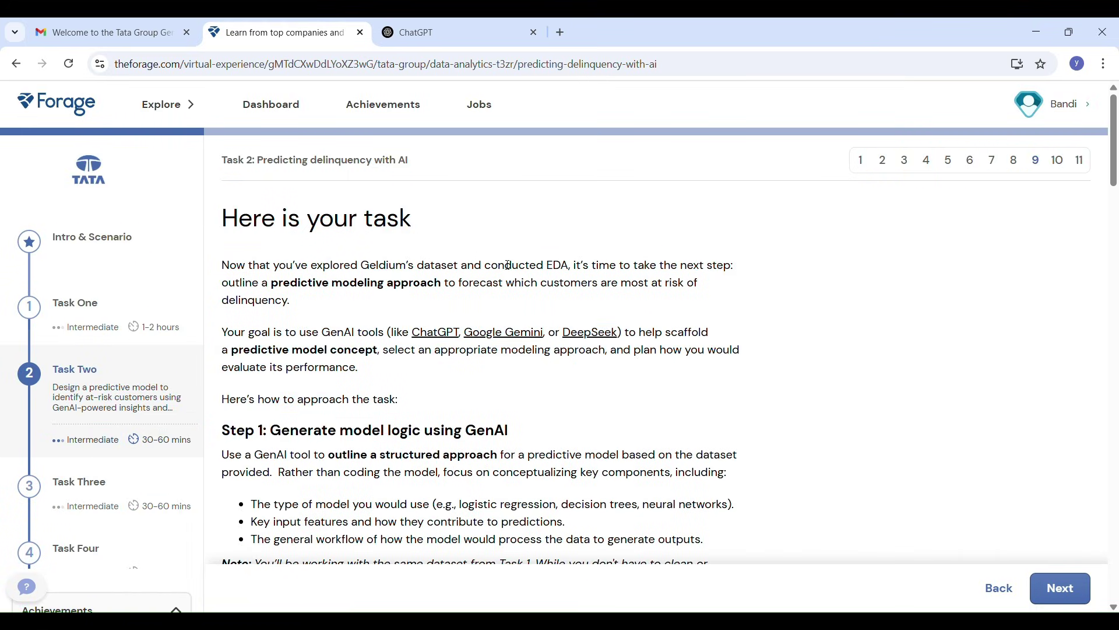
{"action": "scroll", "coordinate": [509, 265], "scroll_direction": "down", "scroll_amount": 5}
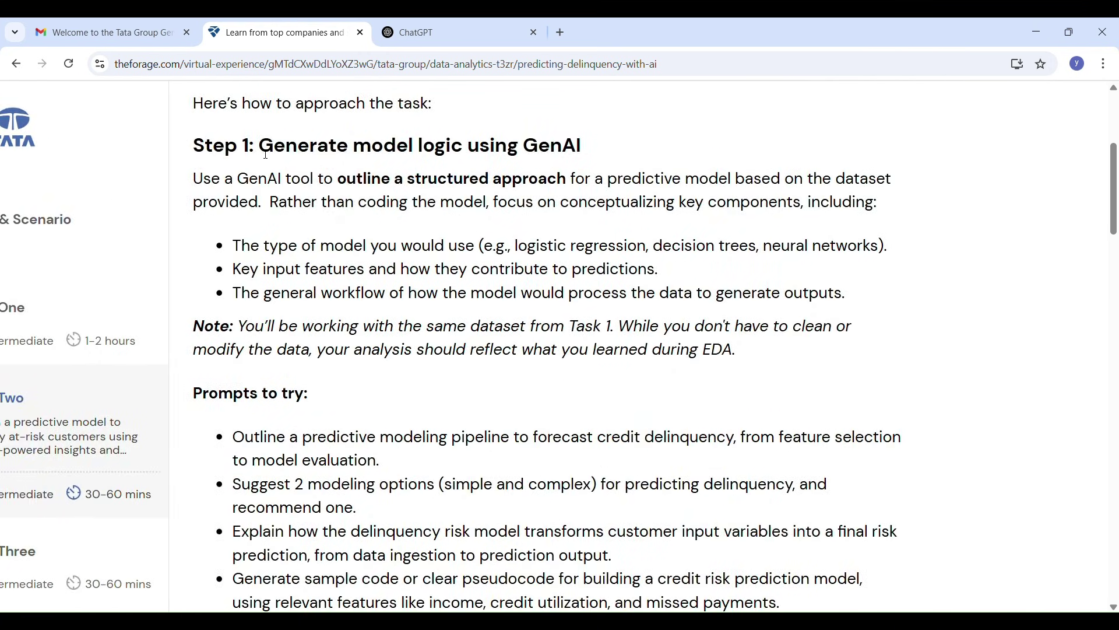
Highlight the Step 1 heading, its instructions and note, then clear the highlight.
{"action": "left_click_drag", "start_coordinate": [266, 154], "coordinate": [623, 148]}
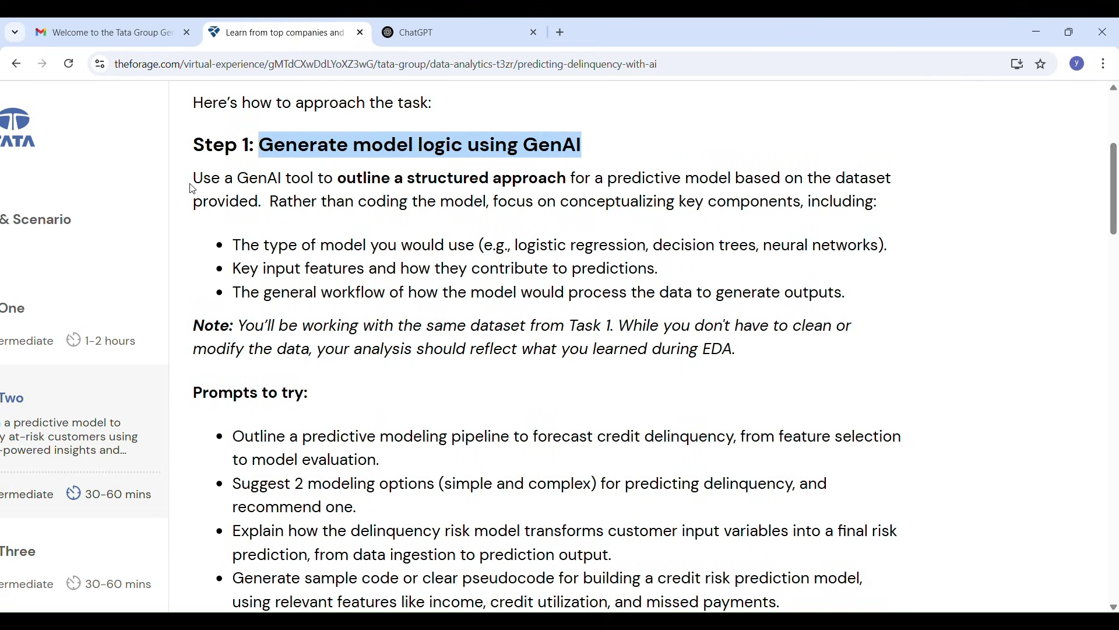
{"action": "left_click_drag", "start_coordinate": [193, 188], "coordinate": [822, 359]}
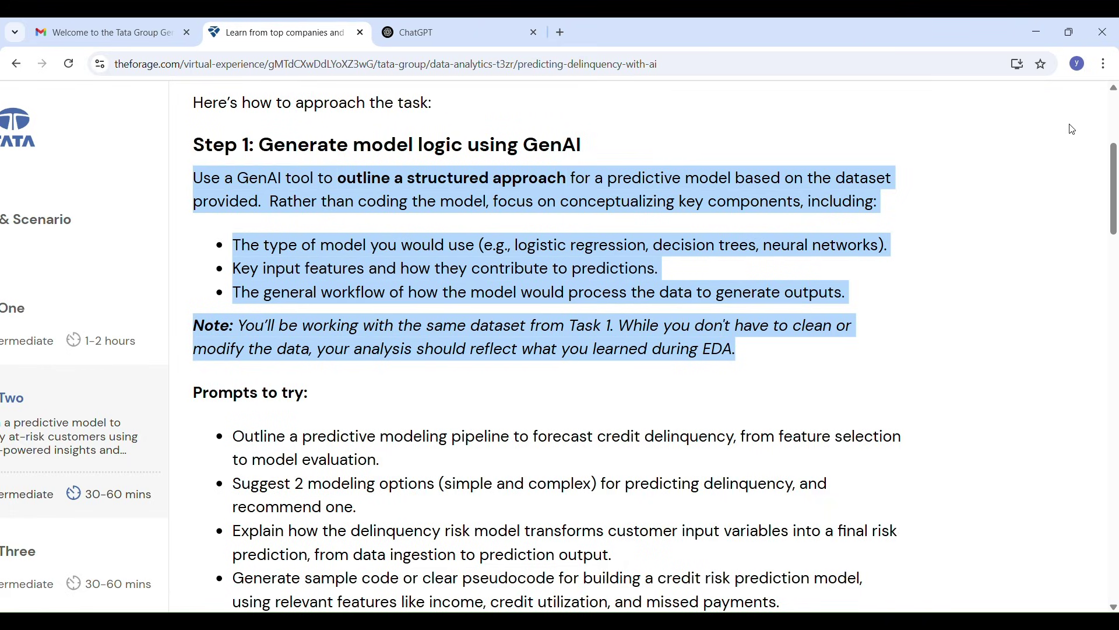
{"action": "scroll", "coordinate": [1035, 243], "scroll_direction": "down", "scroll_amount": 2}
{"action": "scroll", "coordinate": [1036, 243], "scroll_direction": "down", "scroll_amount": 2}
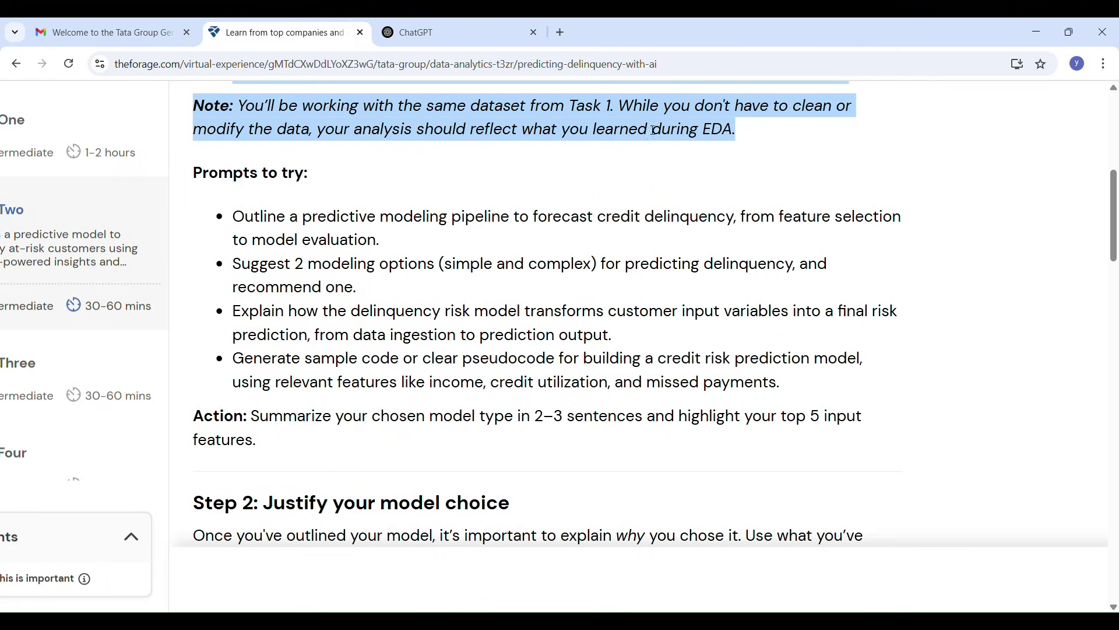
{"action": "scroll", "coordinate": [602, 174], "scroll_direction": "down", "scroll_amount": 1}
{"action": "left_click", "coordinate": [601, 175]}
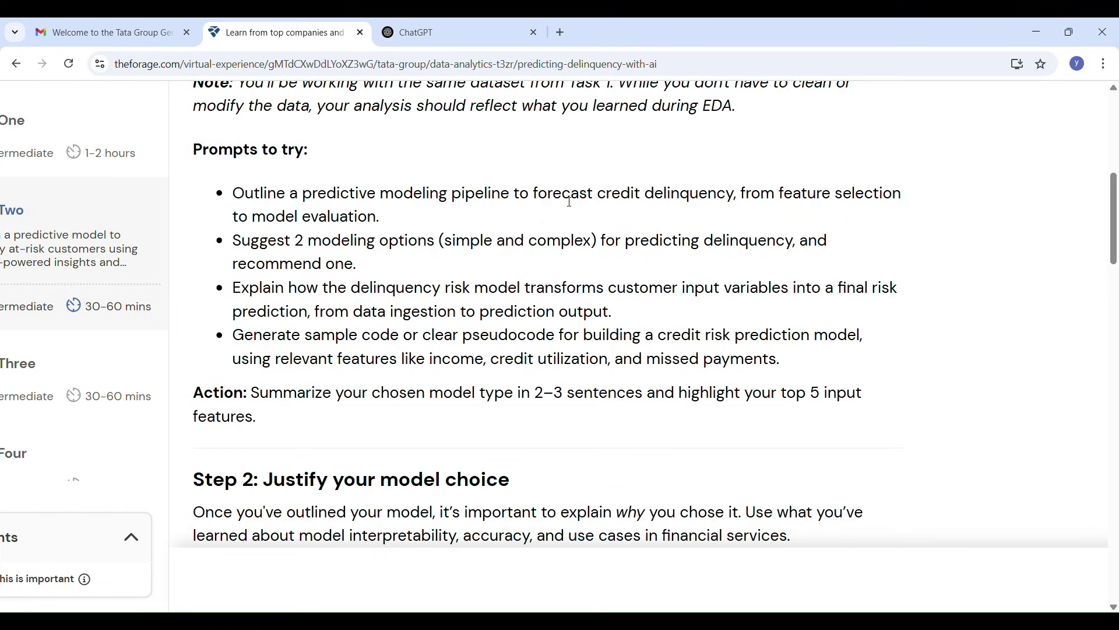
Scroll down to Step 2 and highlight its heading.
{"action": "scroll", "coordinate": [601, 279], "scroll_direction": "down", "scroll_amount": 1}
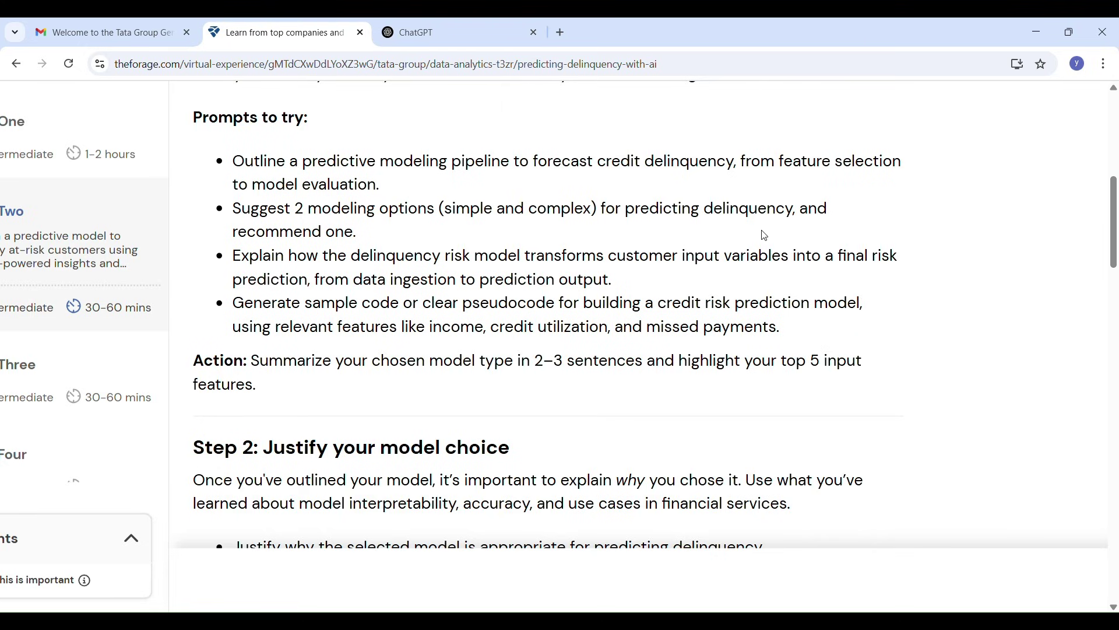
{"action": "scroll", "coordinate": [618, 314], "scroll_direction": "down", "scroll_amount": 2}
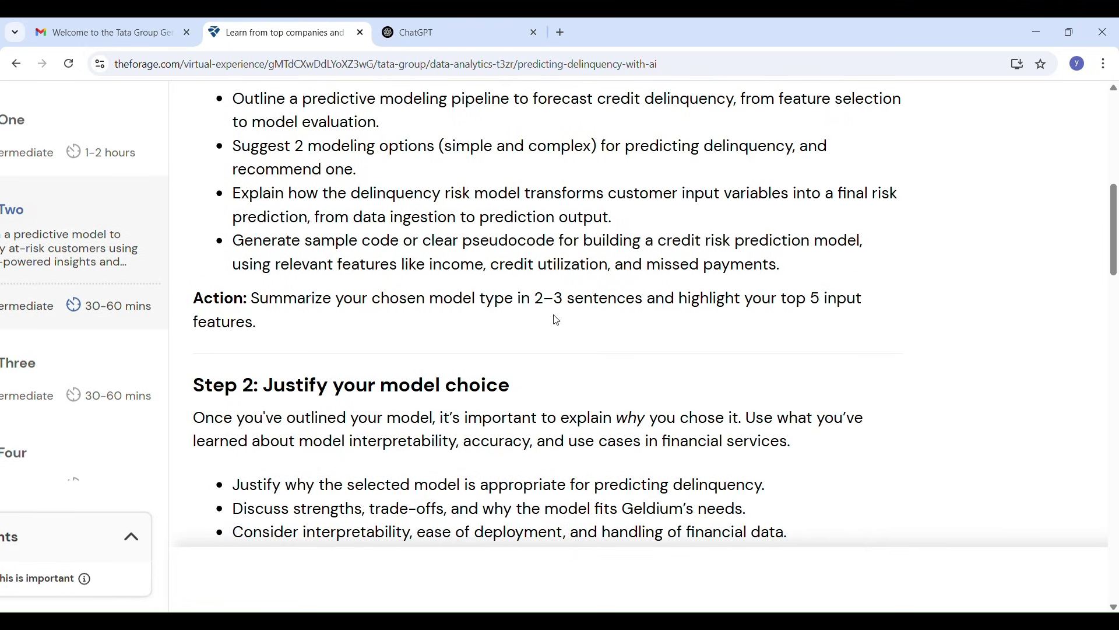
{"action": "scroll", "coordinate": [562, 315], "scroll_direction": "up", "scroll_amount": 1}
{"action": "scroll", "coordinate": [565, 320], "scroll_direction": "down", "scroll_amount": 5}
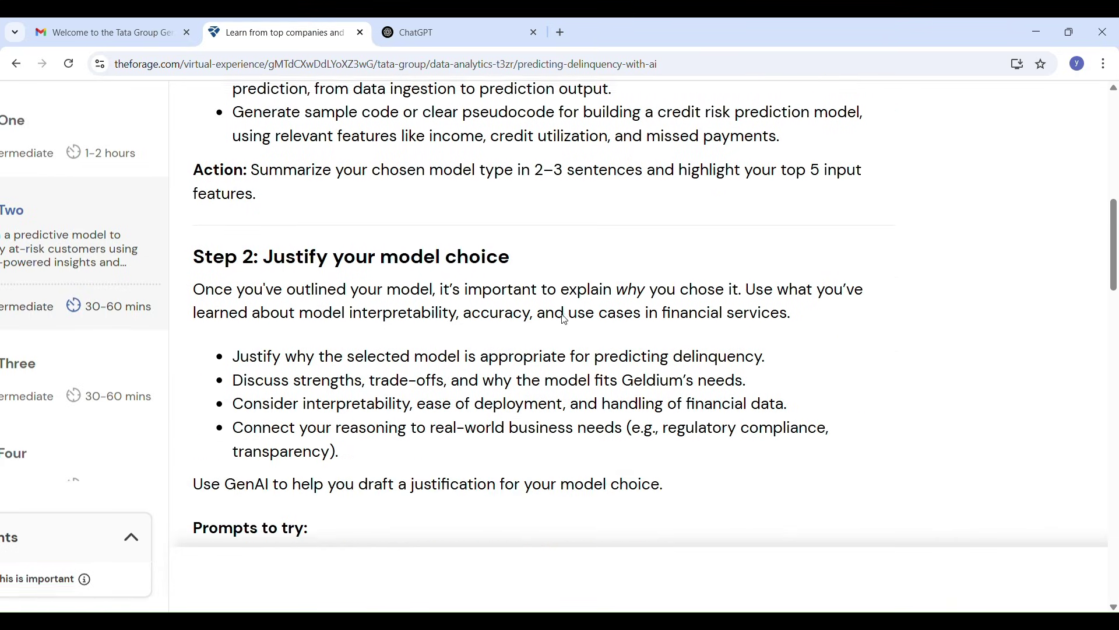
{"action": "scroll", "coordinate": [523, 282], "scroll_direction": "down", "scroll_amount": 1}
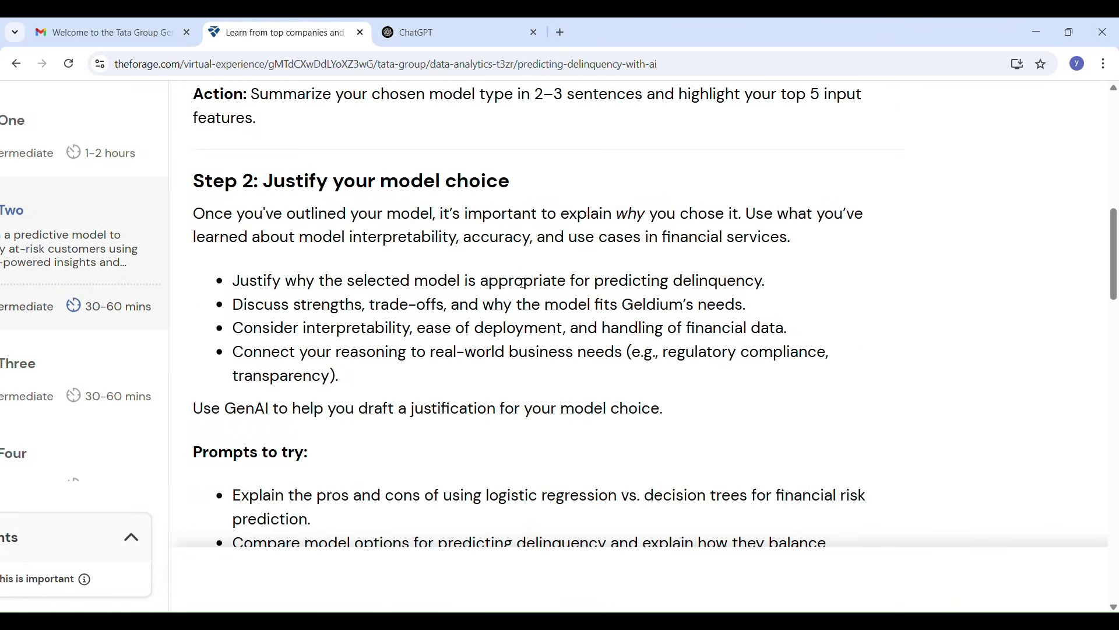
{"action": "scroll", "coordinate": [523, 282], "scroll_direction": "down", "scroll_amount": 1}
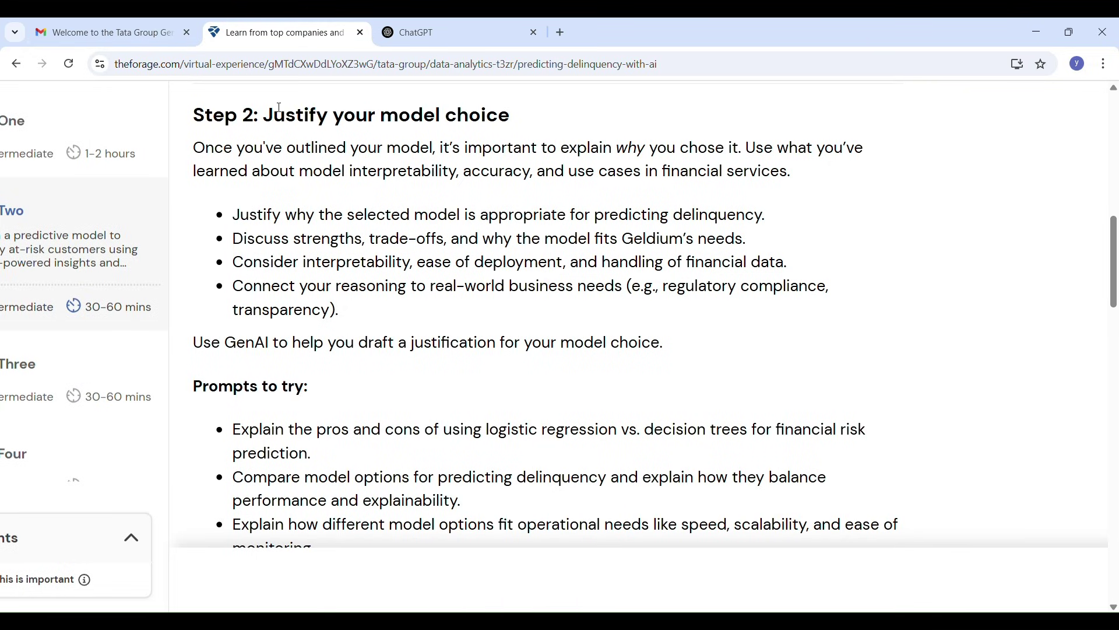
{"action": "left_click_drag", "start_coordinate": [277, 112], "coordinate": [581, 123]}
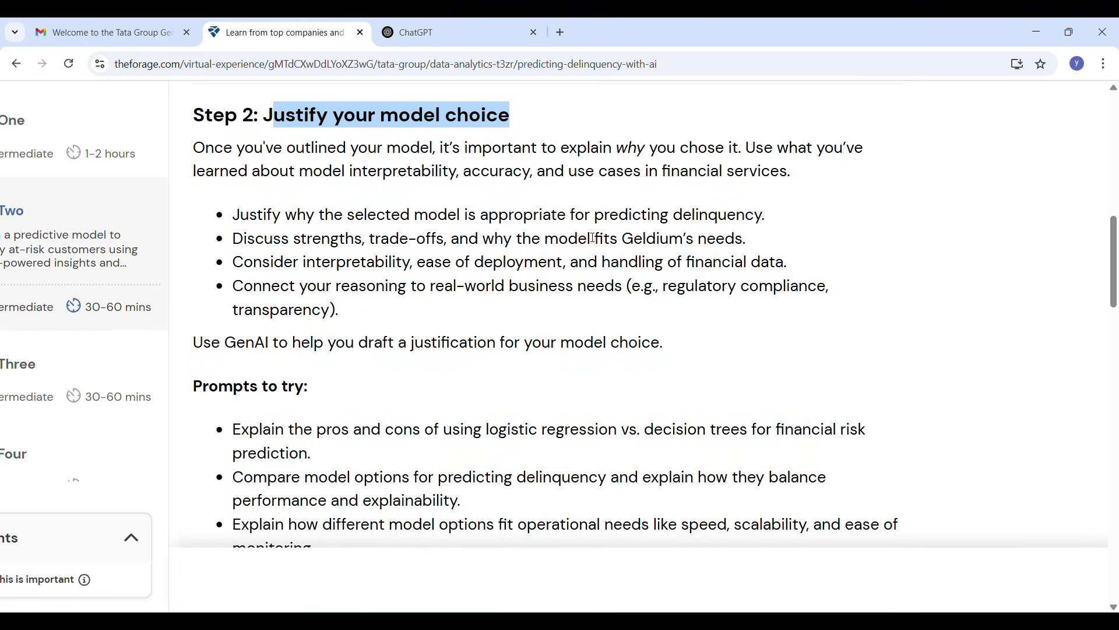
{"action": "scroll", "coordinate": [583, 349], "scroll_direction": "down", "scroll_amount": 1}
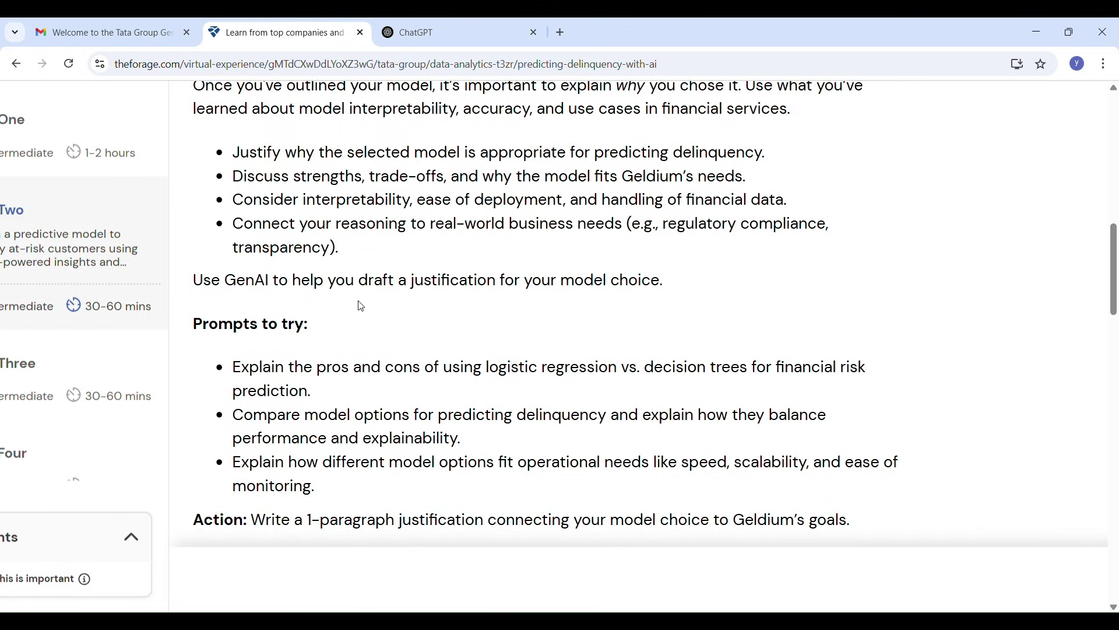
{"action": "scroll", "coordinate": [362, 350], "scroll_direction": "down", "scroll_amount": 2}
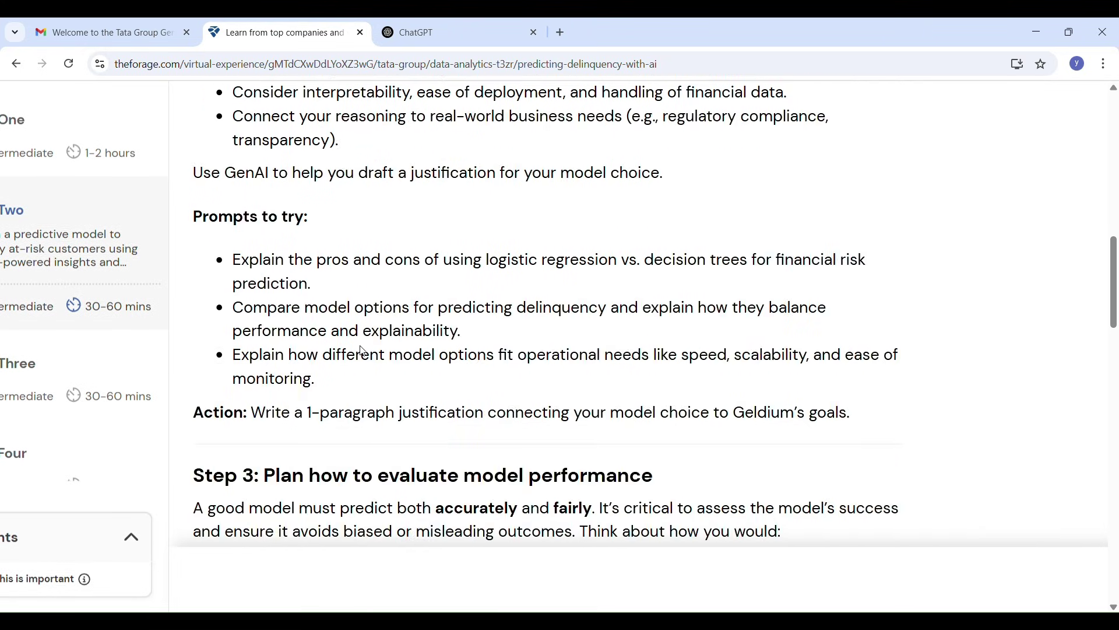
Highlight Step 2's 'Prompts to try' heading, its suggested prompts and the Action sentence.
{"action": "left_click_drag", "start_coordinate": [188, 221], "coordinate": [336, 229]}
{"action": "scroll", "coordinate": [337, 229], "scroll_direction": "down", "scroll_amount": 2}
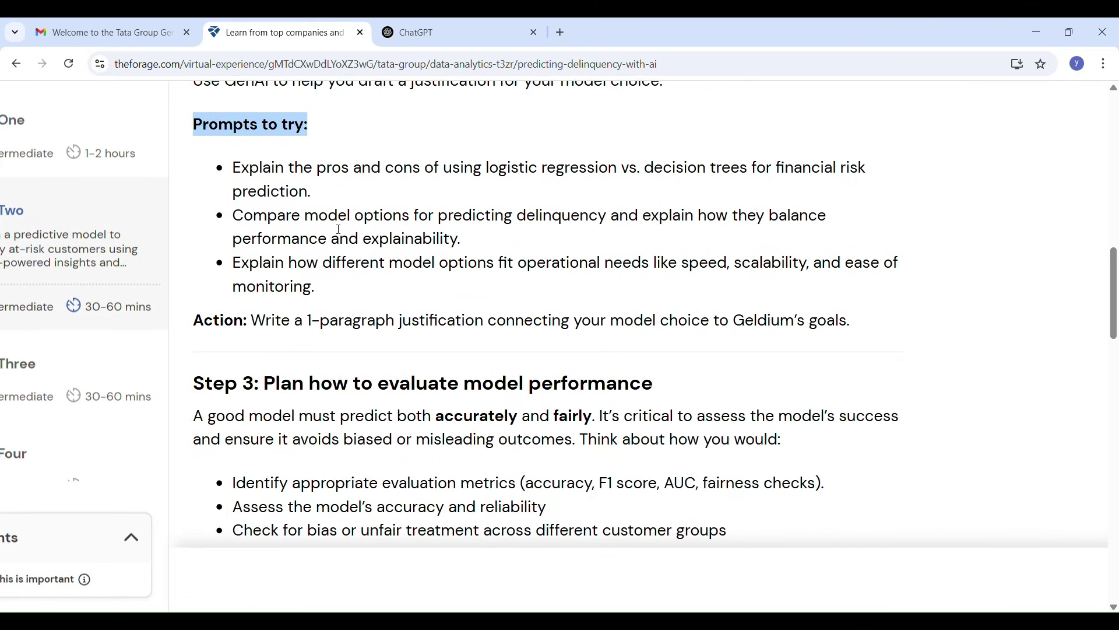
{"action": "left_click_drag", "start_coordinate": [233, 167], "coordinate": [365, 287]}
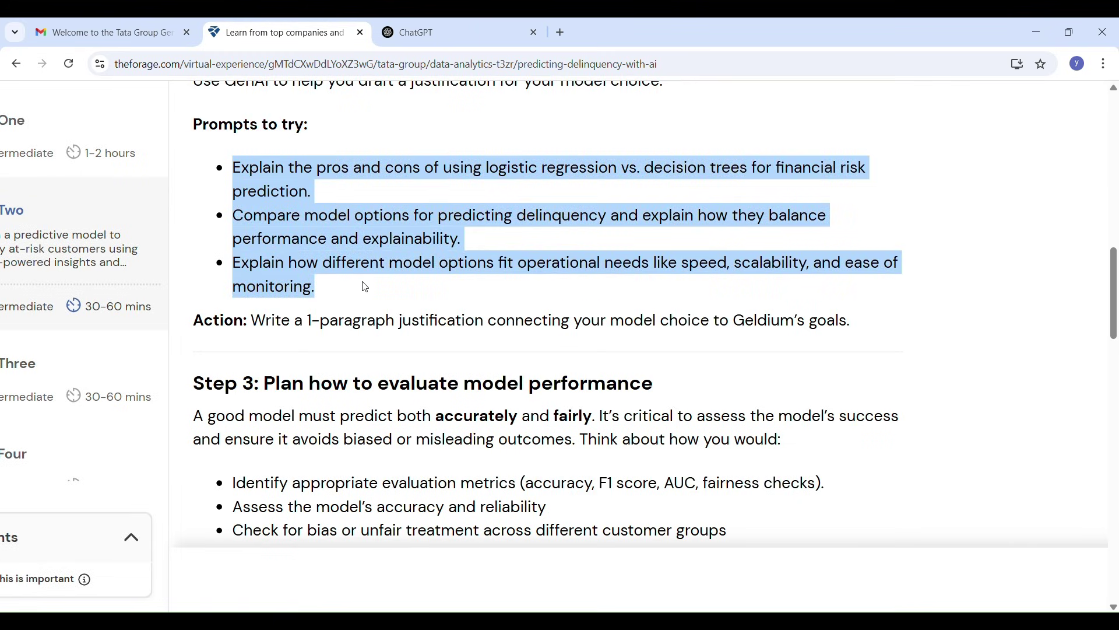
{"action": "scroll", "coordinate": [366, 287], "scroll_direction": "down", "scroll_amount": 2}
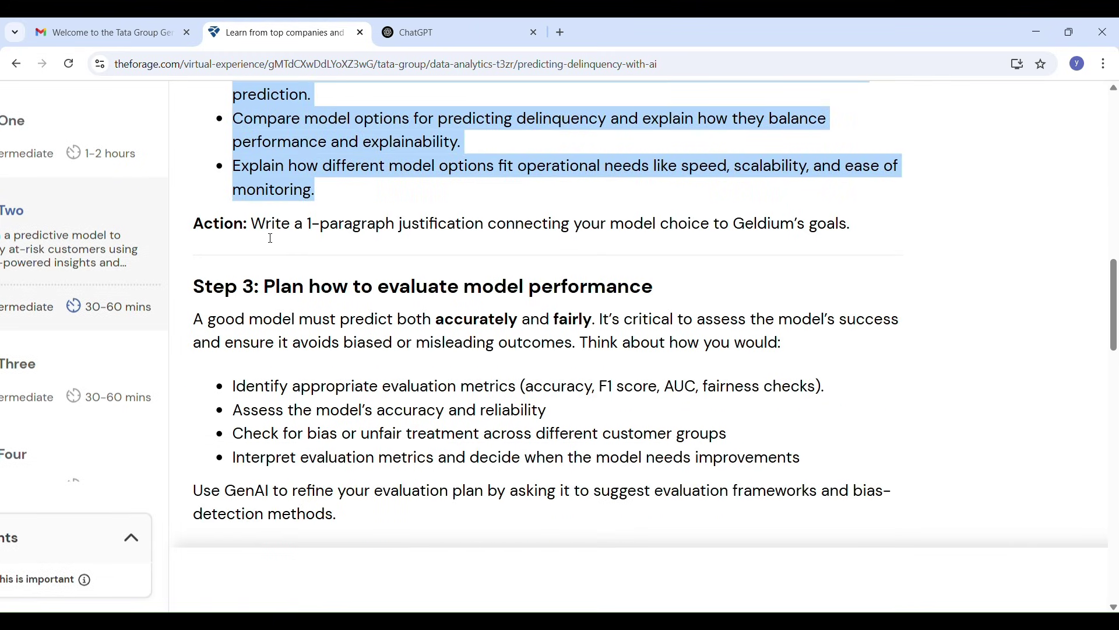
{"action": "left_click_drag", "start_coordinate": [253, 226], "coordinate": [570, 243]}
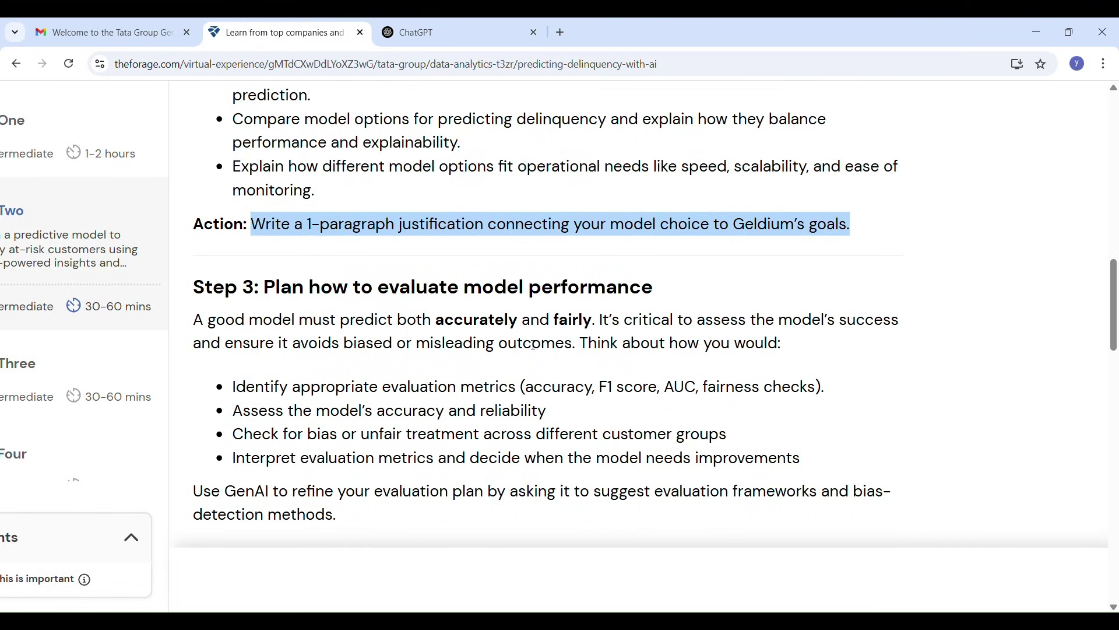
{"action": "scroll", "coordinate": [534, 345], "scroll_direction": "down", "scroll_amount": 2}
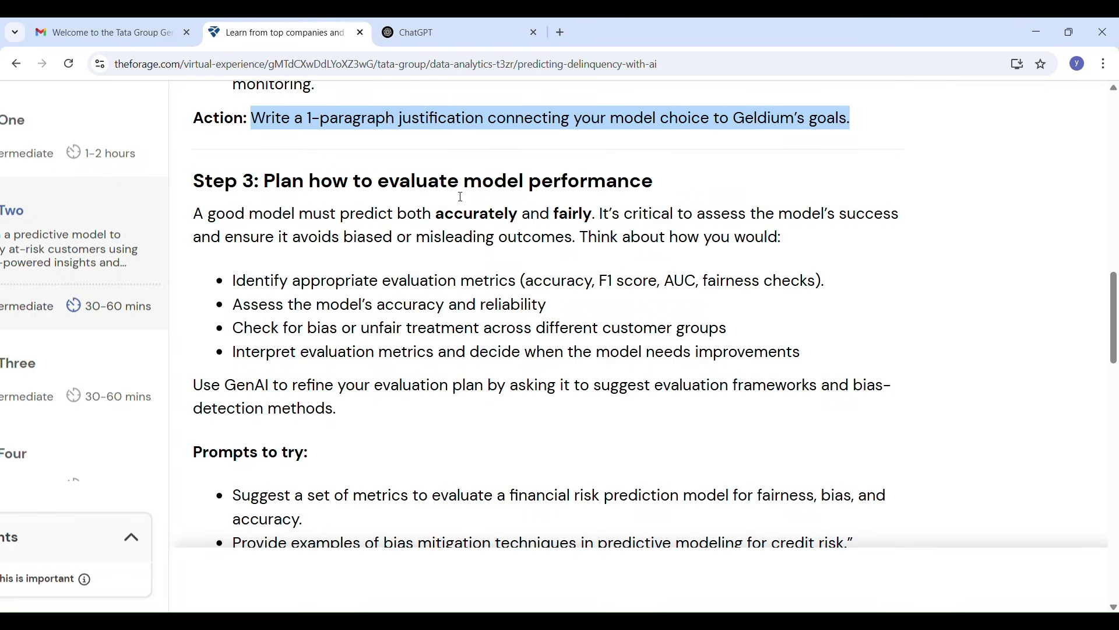
{"action": "left_click", "coordinate": [414, 238]}
Scroll to Step 3 and select its two evaluation-metric prompts through the Action line.
{"action": "scroll", "coordinate": [414, 238], "scroll_direction": "down", "scroll_amount": 1}
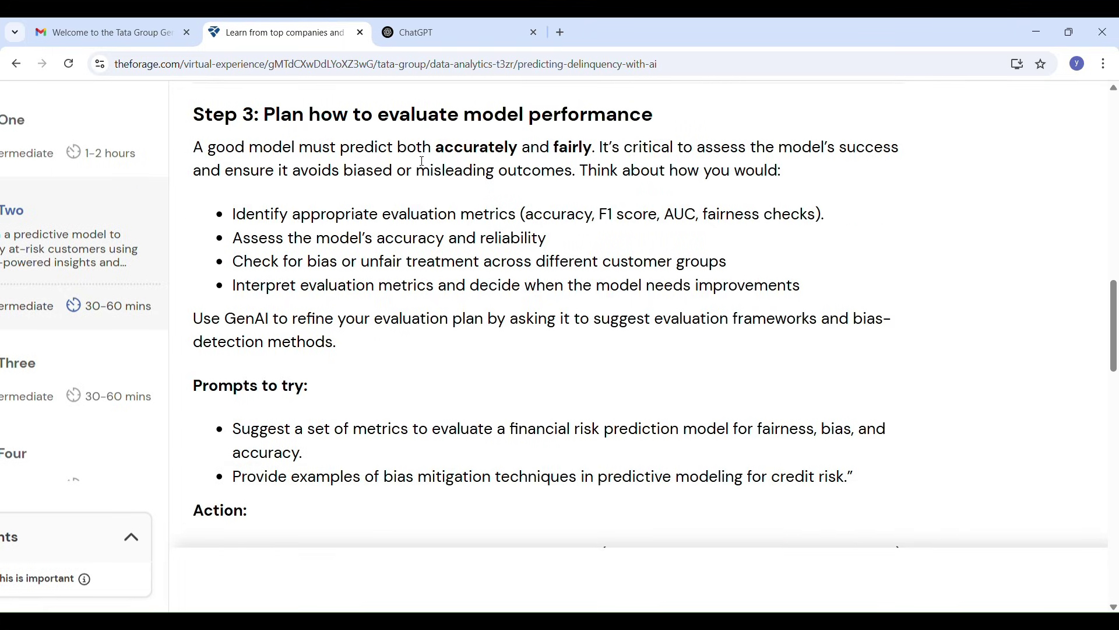
{"action": "scroll", "coordinate": [445, 173], "scroll_direction": "down", "scroll_amount": 1}
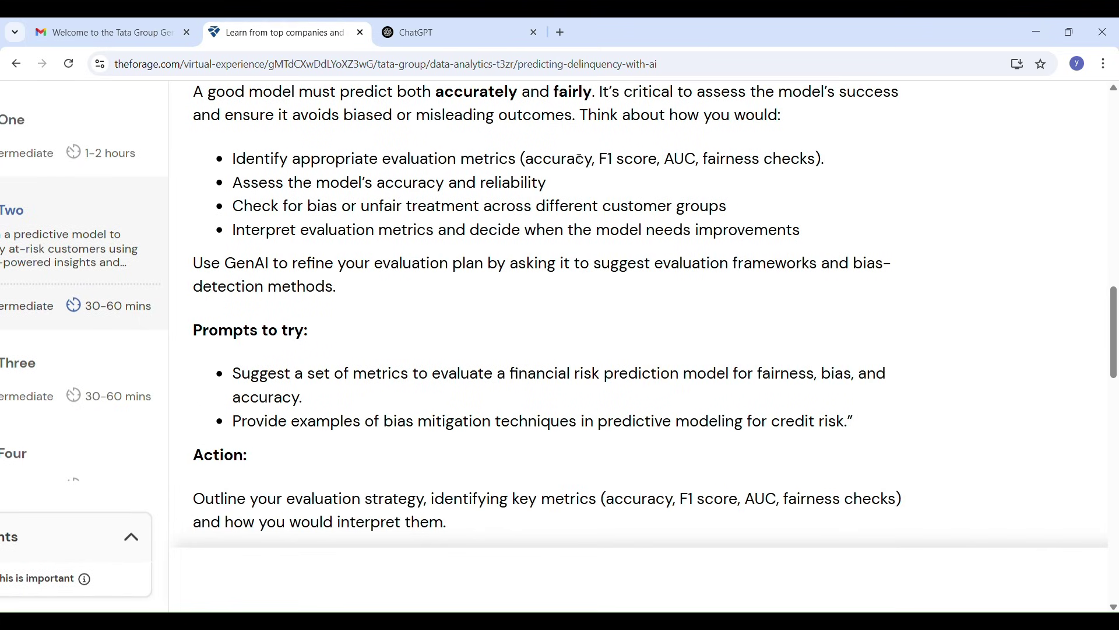
{"action": "scroll", "coordinate": [521, 281], "scroll_direction": "down", "scroll_amount": 2}
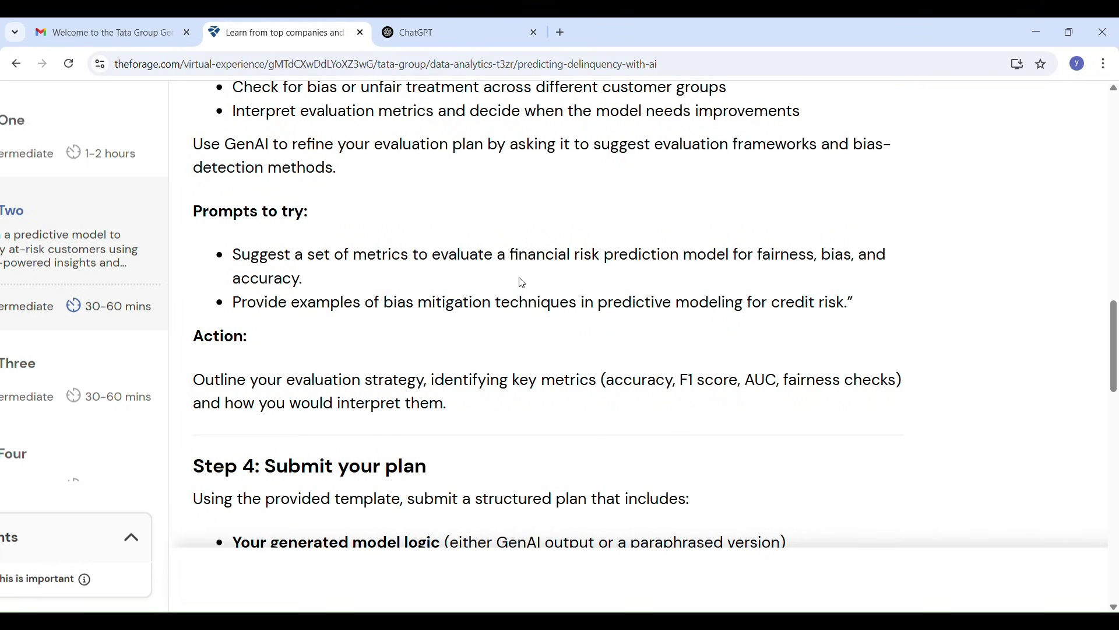
{"action": "scroll", "coordinate": [522, 282], "scroll_direction": "down", "scroll_amount": 1}
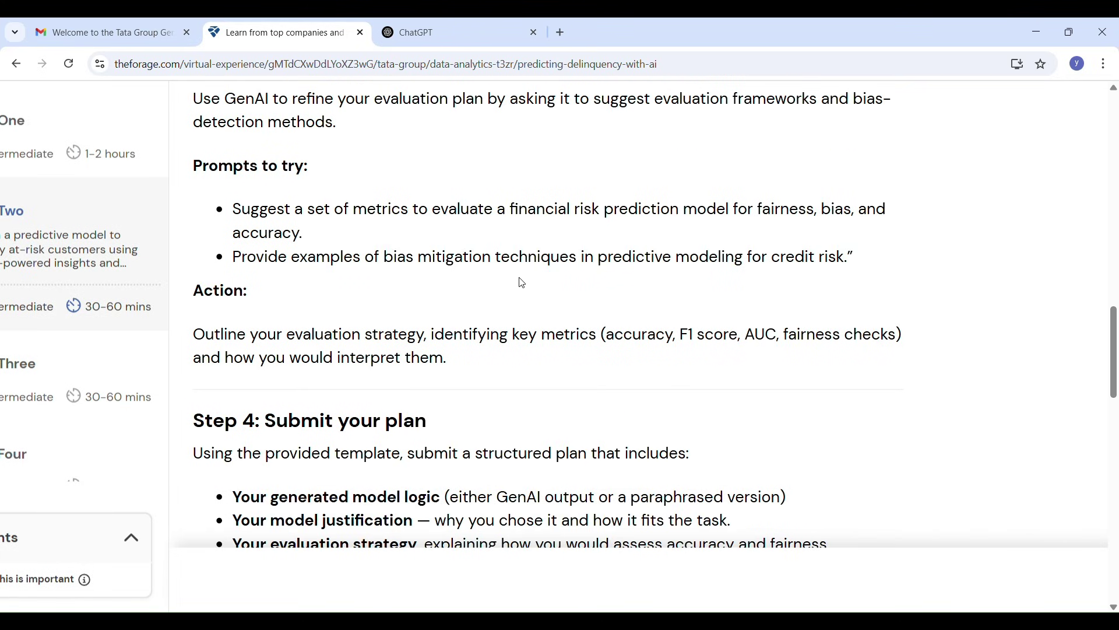
{"action": "scroll", "coordinate": [522, 283], "scroll_direction": "down", "scroll_amount": 1}
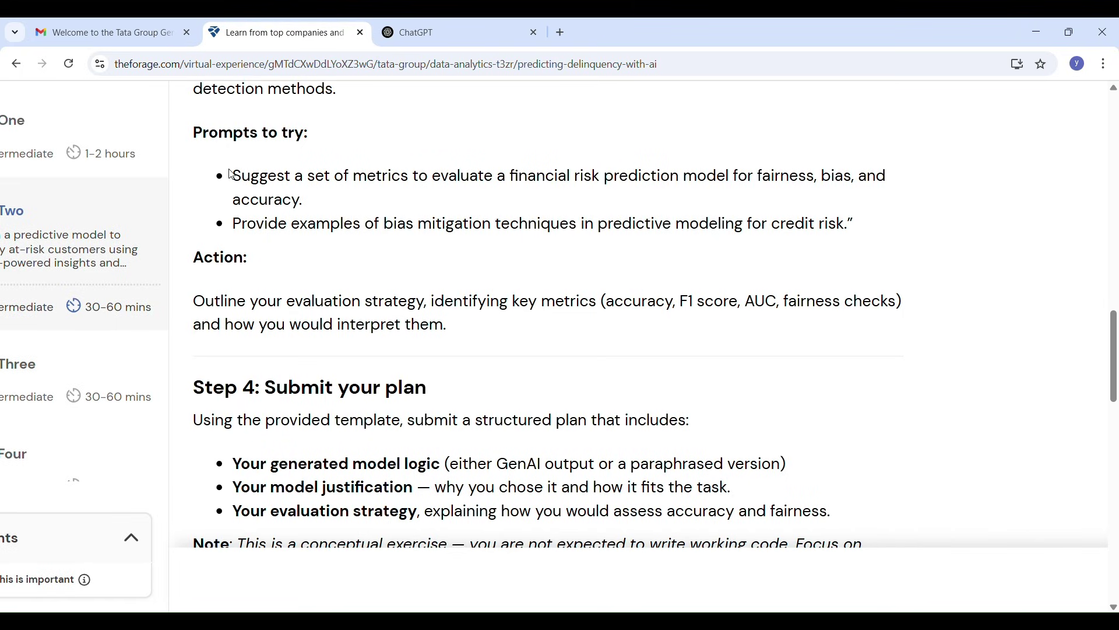
{"action": "left_click_drag", "start_coordinate": [233, 175], "coordinate": [767, 337]}
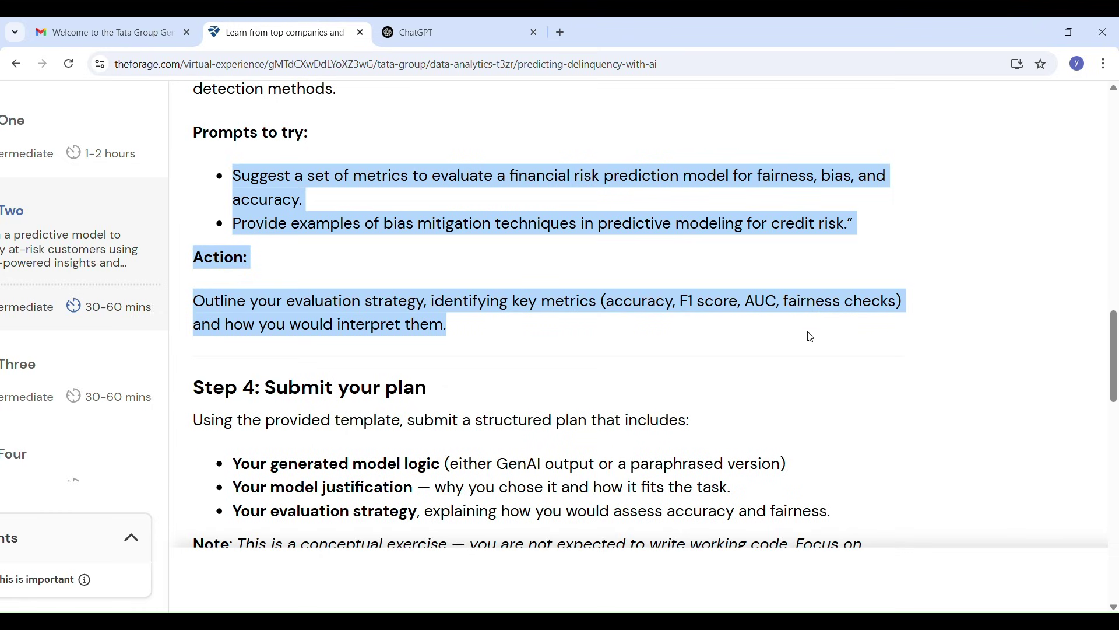
Read the 'Step 4: Submit your plan' section, then reach the Dataset, Guide and Template resources.
{"action": "scroll", "coordinate": [811, 337], "scroll_direction": "down", "scroll_amount": 4}
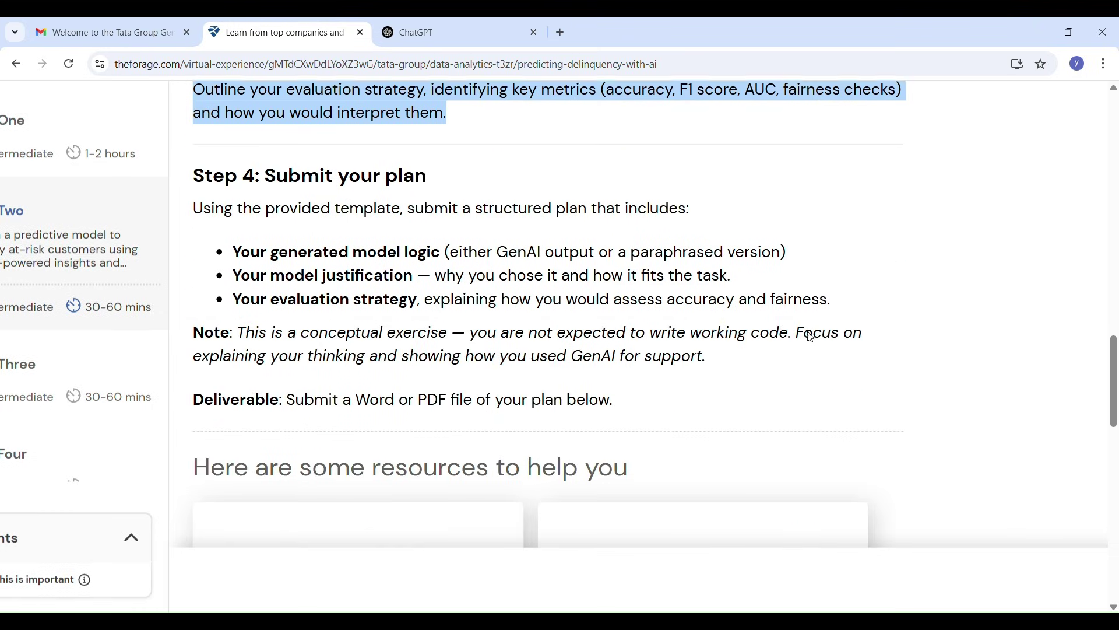
{"action": "scroll", "coordinate": [811, 336], "scroll_direction": "down", "scroll_amount": 1}
{"action": "scroll", "coordinate": [700, 245], "scroll_direction": "down", "scroll_amount": 1}
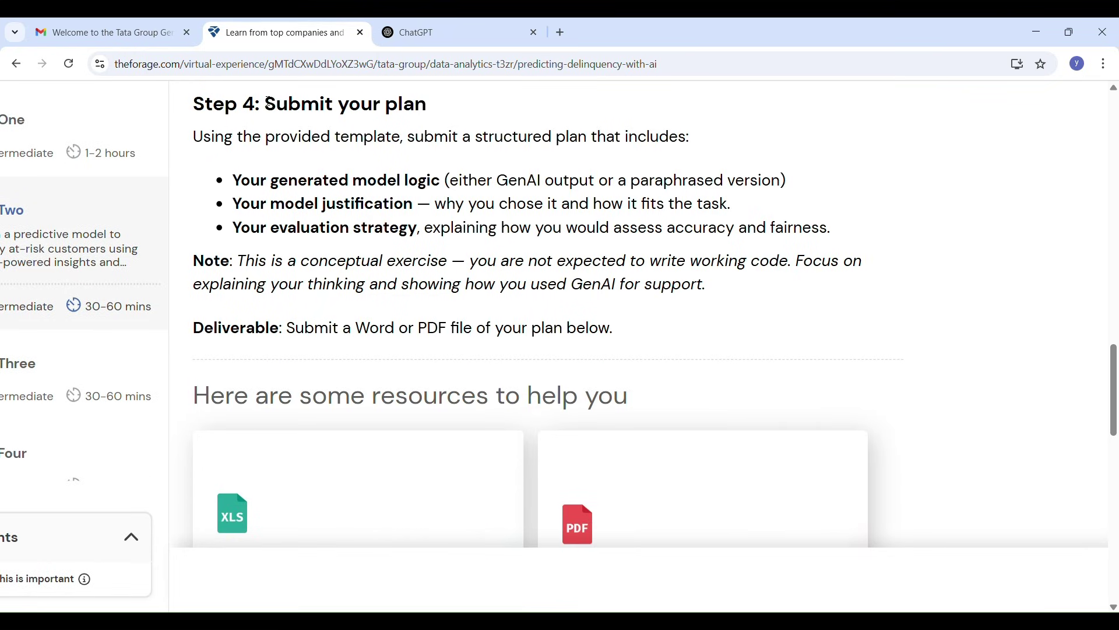
{"action": "left_click_drag", "start_coordinate": [194, 104], "coordinate": [450, 103]}
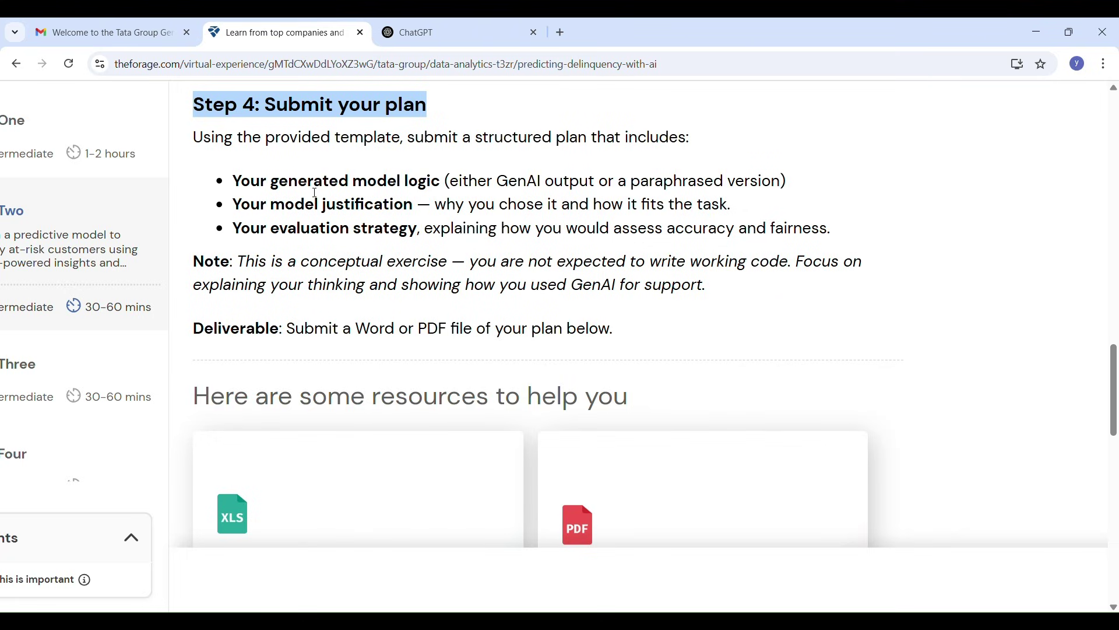
{"action": "left_click", "coordinate": [358, 168]}
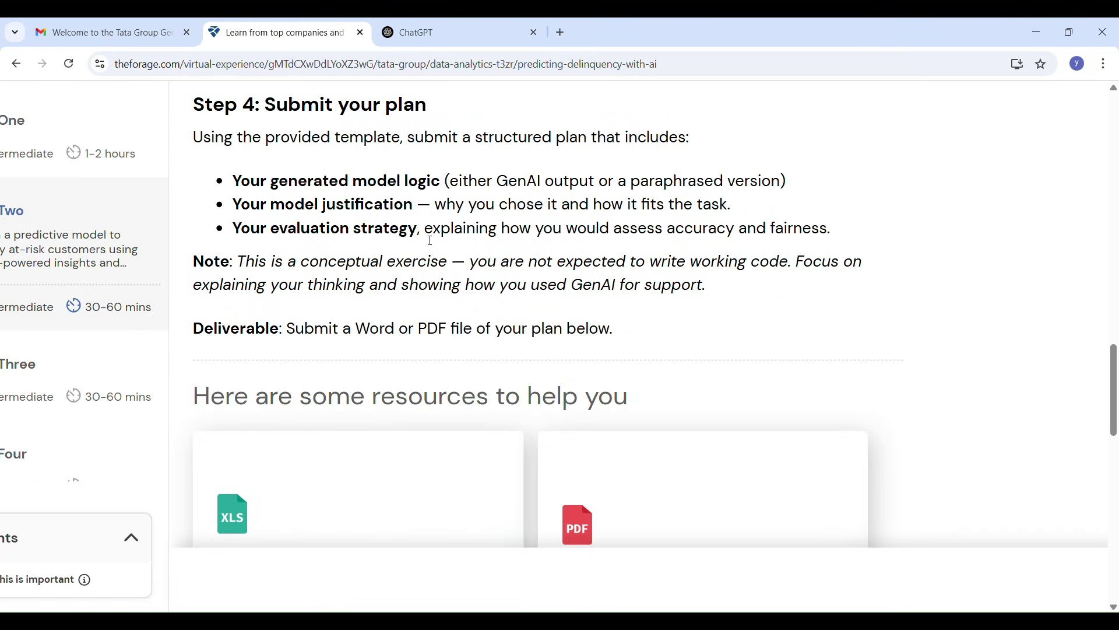
{"action": "scroll", "coordinate": [430, 241], "scroll_direction": "down", "scroll_amount": 3}
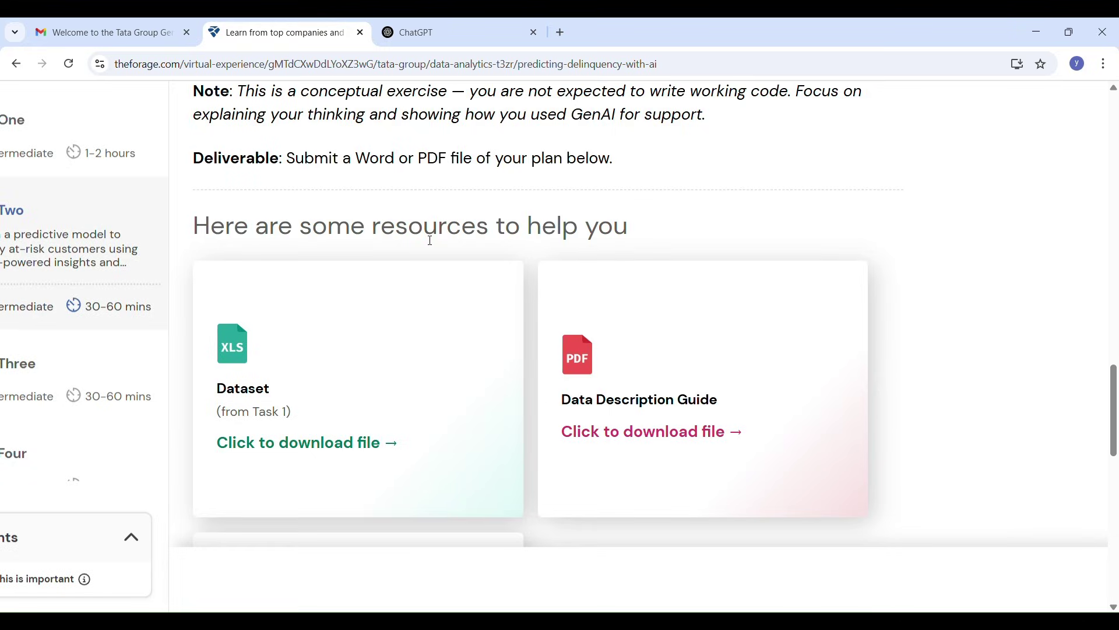
{"action": "scroll", "coordinate": [430, 241], "scroll_direction": "down", "scroll_amount": 3}
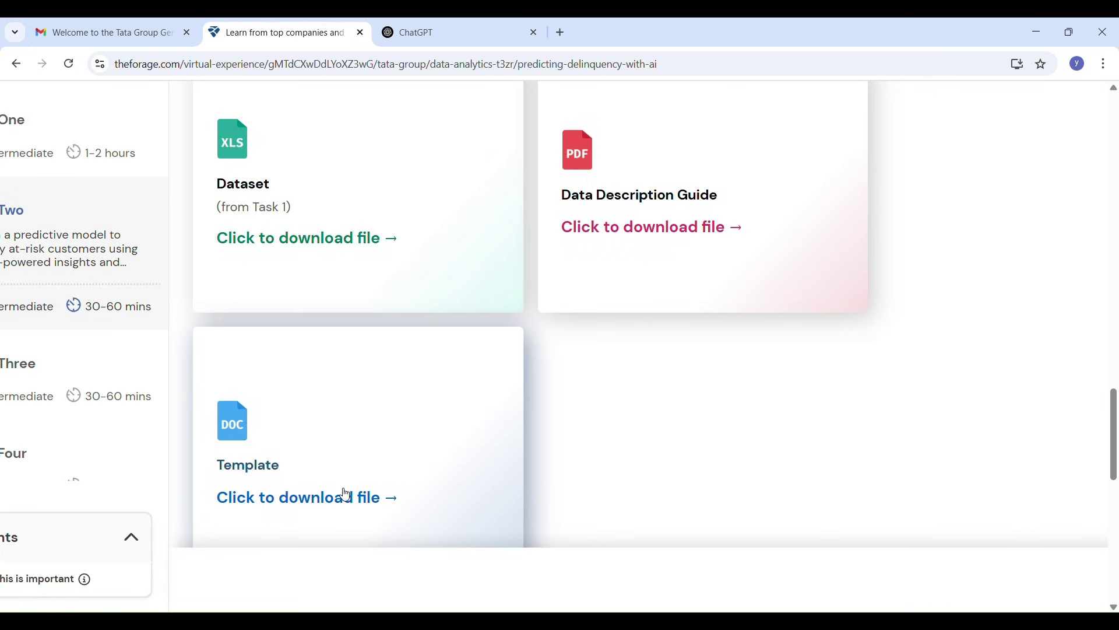
Open Google Gemini in a new tab and attach the delinquency dataset XLSX to the prompt.
{"action": "key", "text": "ctrl+t"}
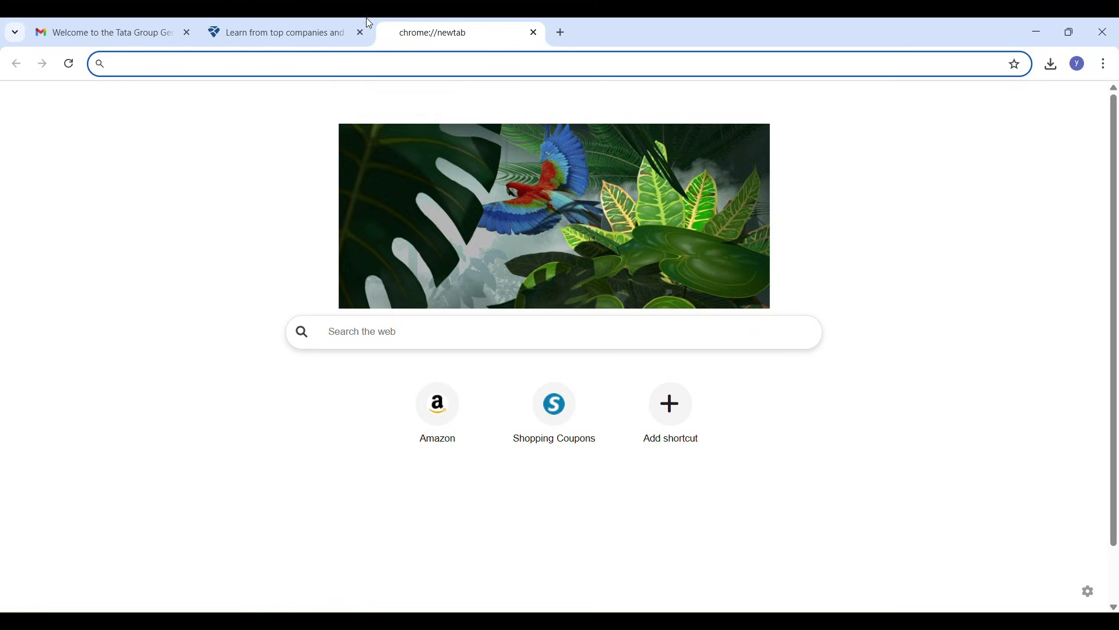
{"action": "type", "text": "genai"}
{"action": "key", "text": "BackSpace"}
{"action": "key", "text": "BackSpace"}
{"action": "key", "text": "BackSpace"}
{"action": "type", "text": "mi"}
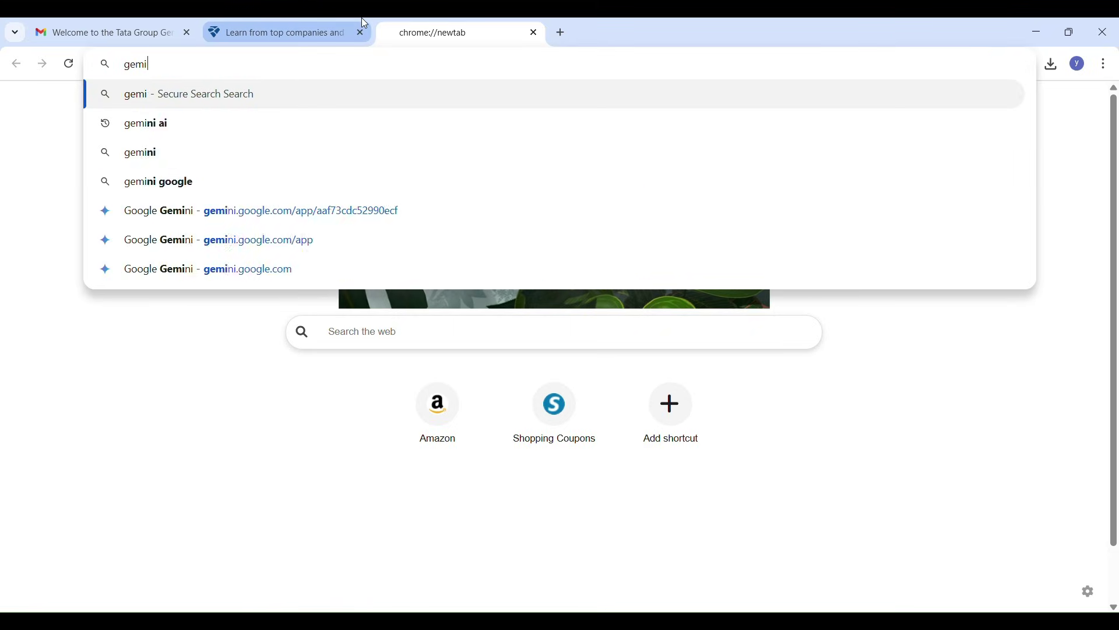
{"action": "type", "text": "ni"}
{"action": "left_click", "coordinate": [303, 122]}
{"action": "left_click", "coordinate": [173, 235]}
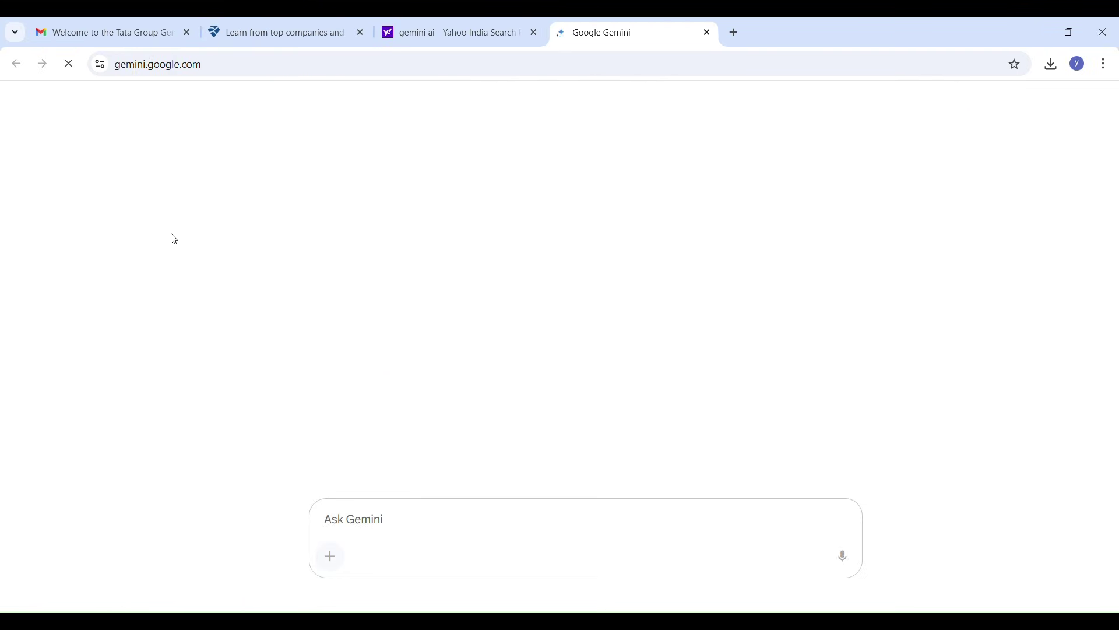
{"action": "left_click", "coordinate": [331, 557]}
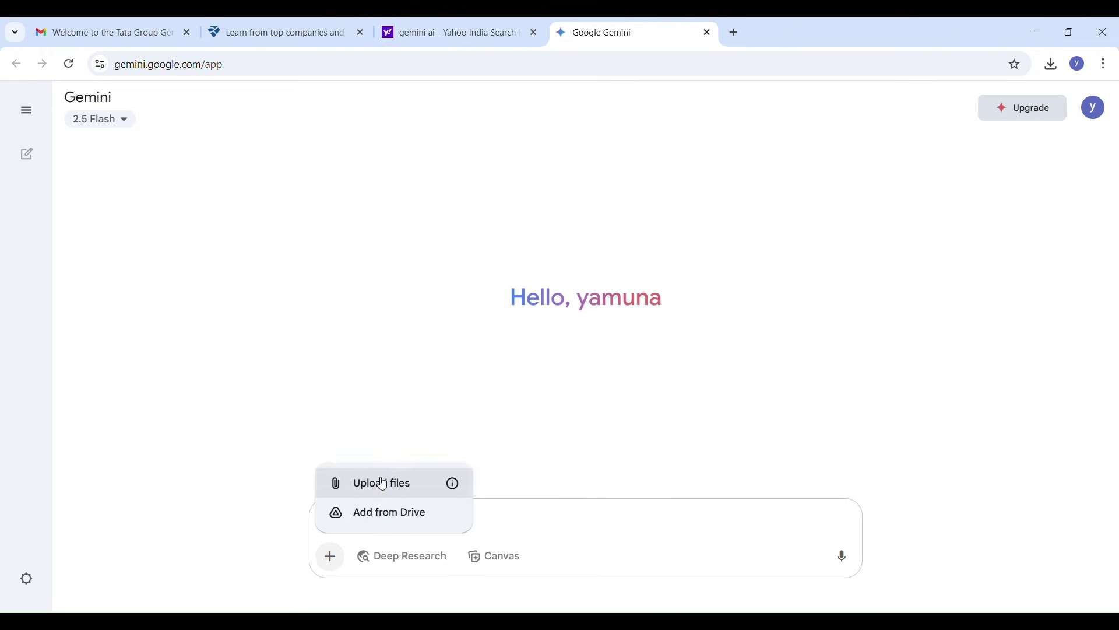
{"action": "double_click", "coordinate": [289, 257]}
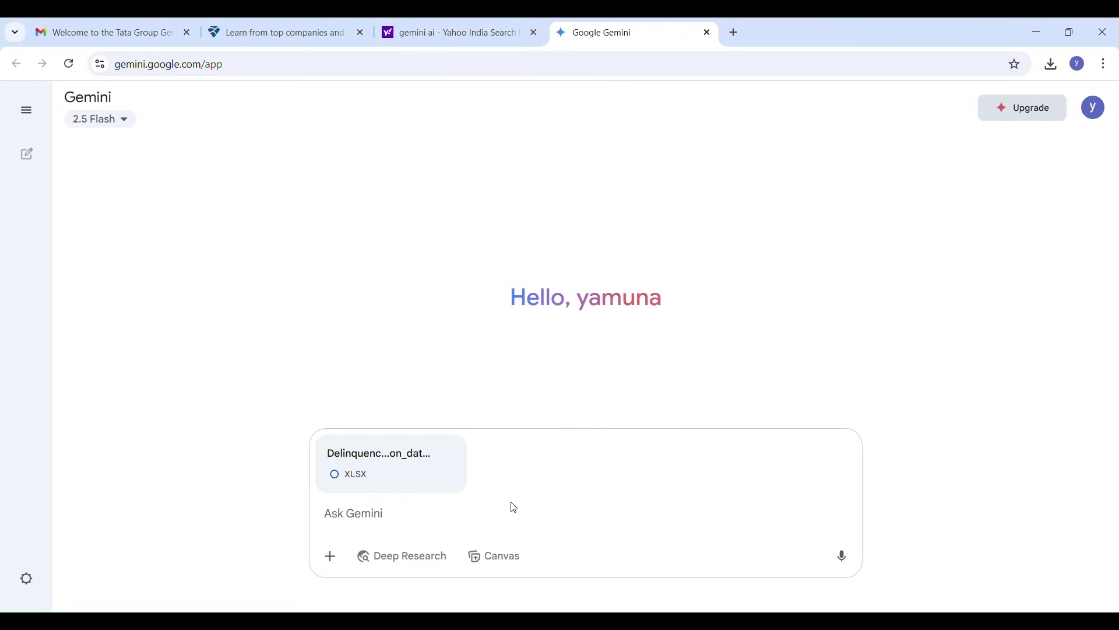
Open the ChatGPT site in a new tab through a web search.
{"action": "left_click", "coordinate": [280, 33]}
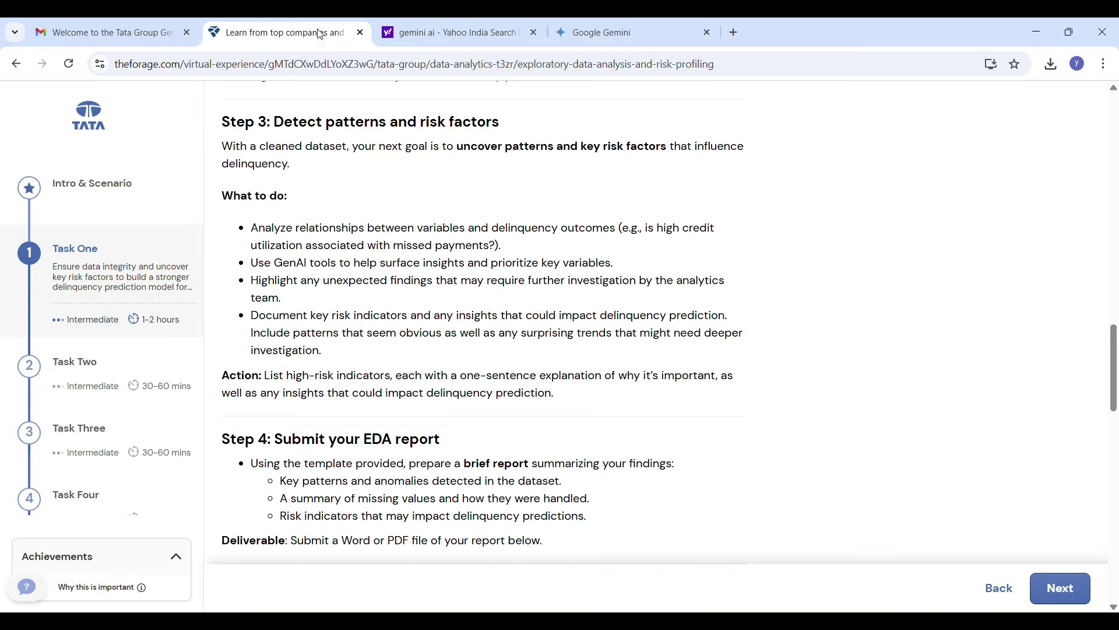
{"action": "left_click", "coordinate": [449, 33]}
{"action": "left_click", "coordinate": [280, 32]}
{"action": "scroll", "coordinate": [477, 330], "scroll_direction": "down", "scroll_amount": 5}
{"action": "scroll", "coordinate": [477, 330], "scroll_direction": "down", "scroll_amount": 8}
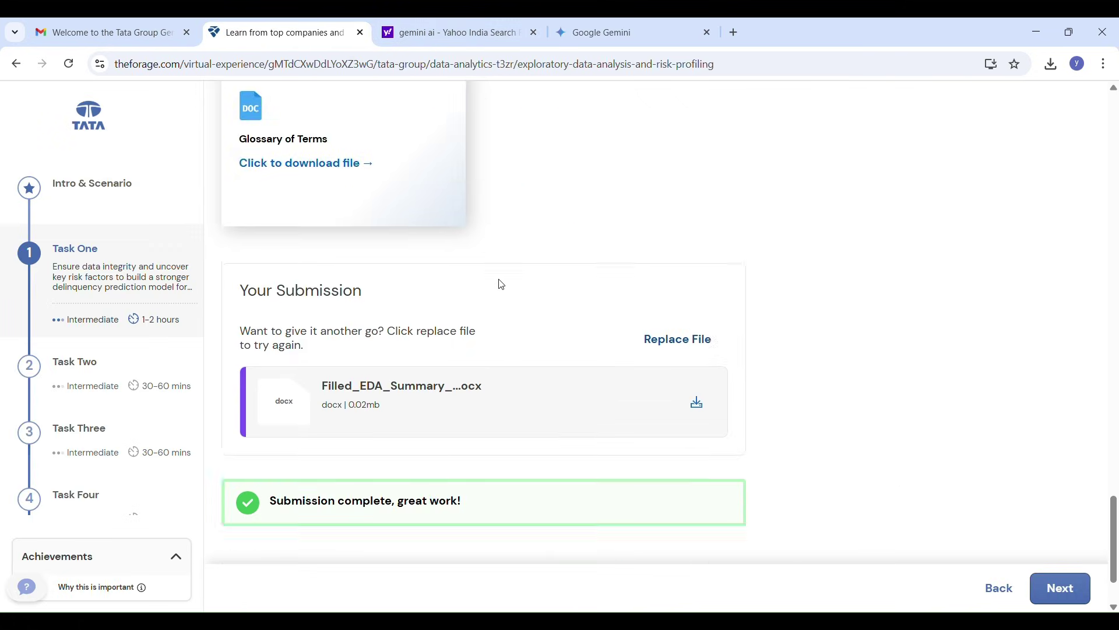
{"action": "left_click", "coordinate": [734, 32]}
{"action": "type", "text": "chagtpt"}
{"action": "key", "text": "Return"}
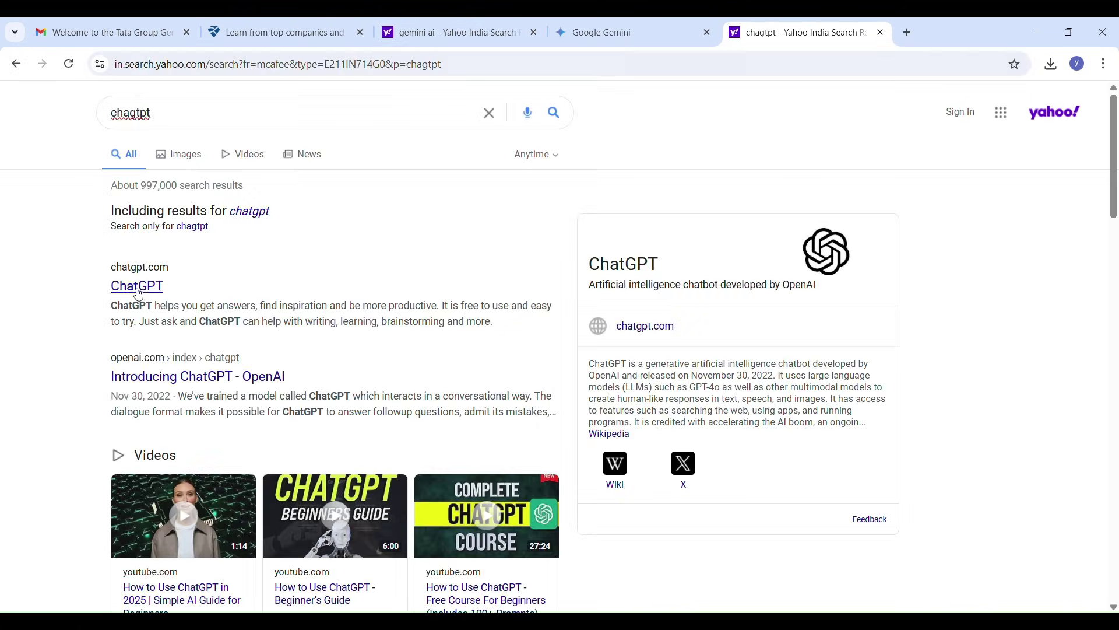
{"action": "left_click", "coordinate": [138, 287]}
Paste the copied Forage task instructions into ChatGPT with 'prompt give me based on this' and send.
{"action": "left_click", "coordinate": [298, 33]}
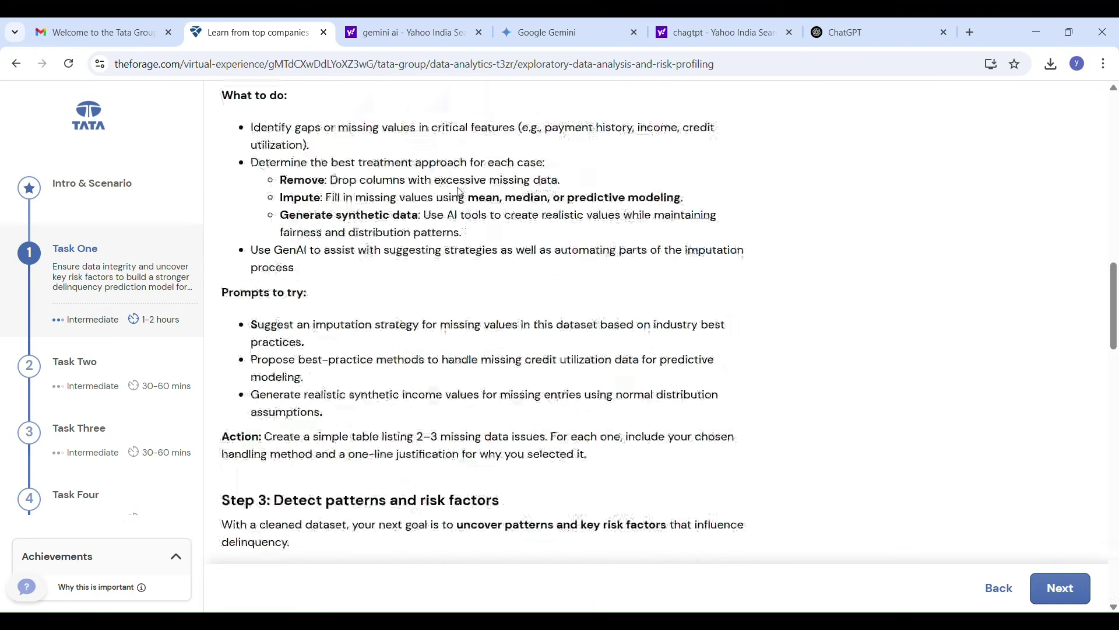
{"action": "scroll", "coordinate": [460, 192], "scroll_direction": "up", "scroll_amount": 10}
{"action": "left_click_drag", "start_coordinate": [228, 263], "coordinate": [463, 398]}
{"action": "key", "text": "ctrl+c"}
{"action": "left_click", "coordinate": [874, 33]}
{"action": "left_click", "coordinate": [590, 319]}
{"action": "key", "text": "ctrl+v"}
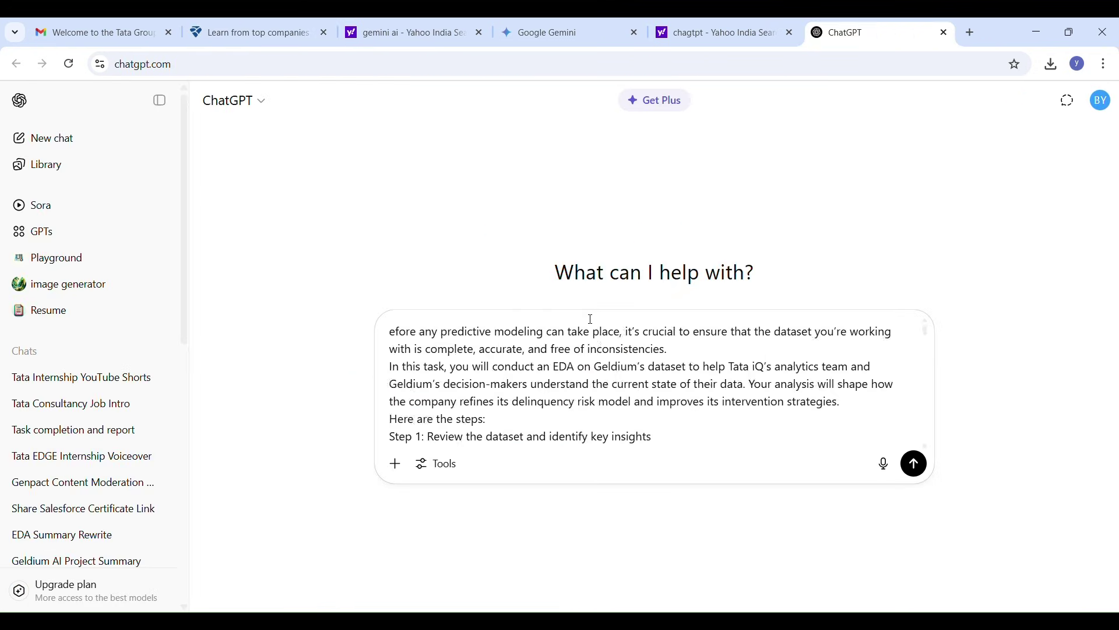
{"action": "type", "text": "plete, great work! prompt give me base"}
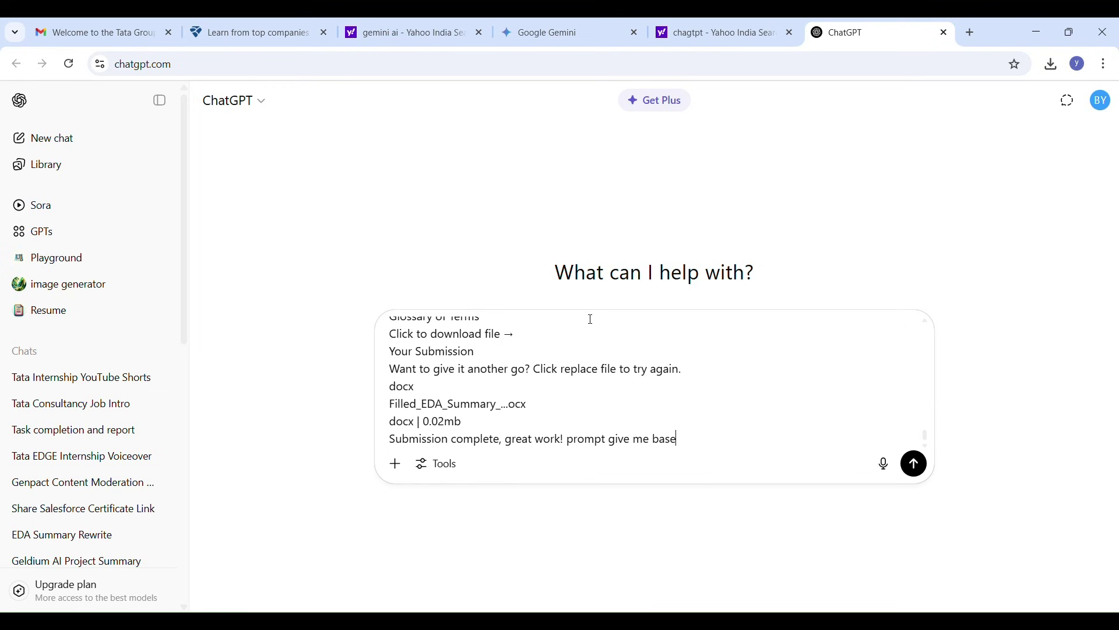
{"action": "type", "text": "d on this"}
{"action": "key", "text": "Return"}
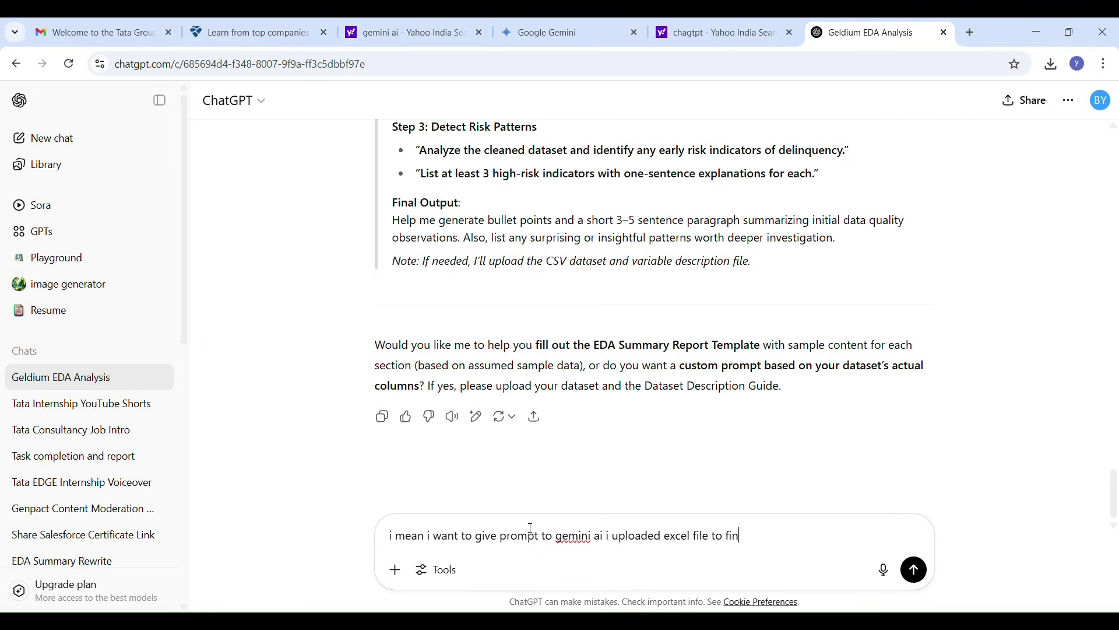
Send the follow-up asking for a Gemini prompt and select the generated prompt text.
{"action": "key", "text": "Return"}
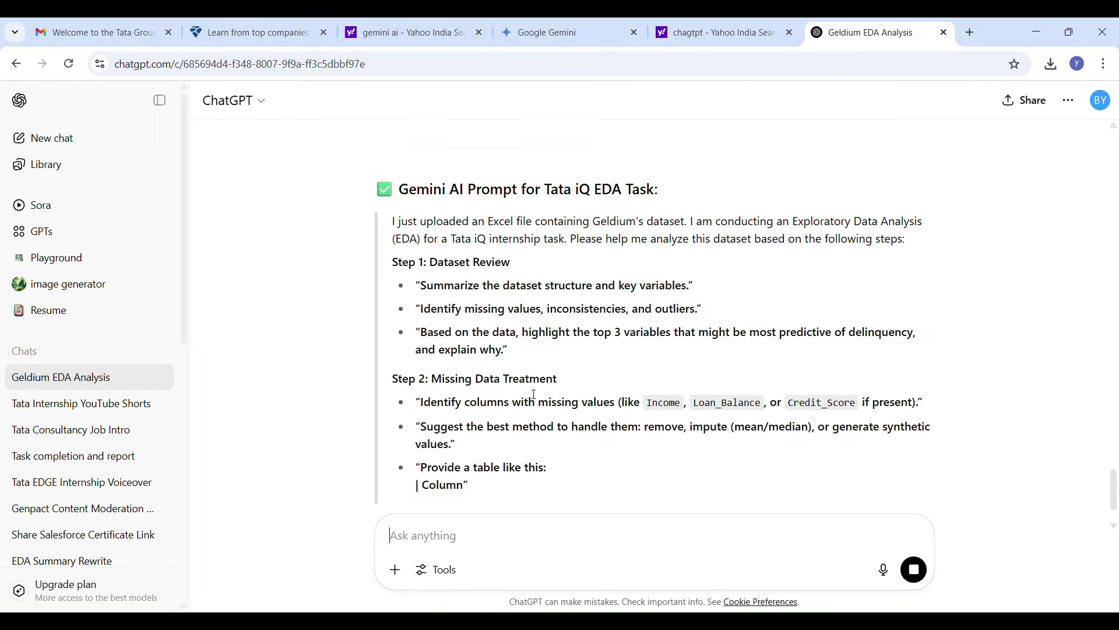
{"action": "left_click_drag", "start_coordinate": [393, 257], "coordinate": [649, 464]}
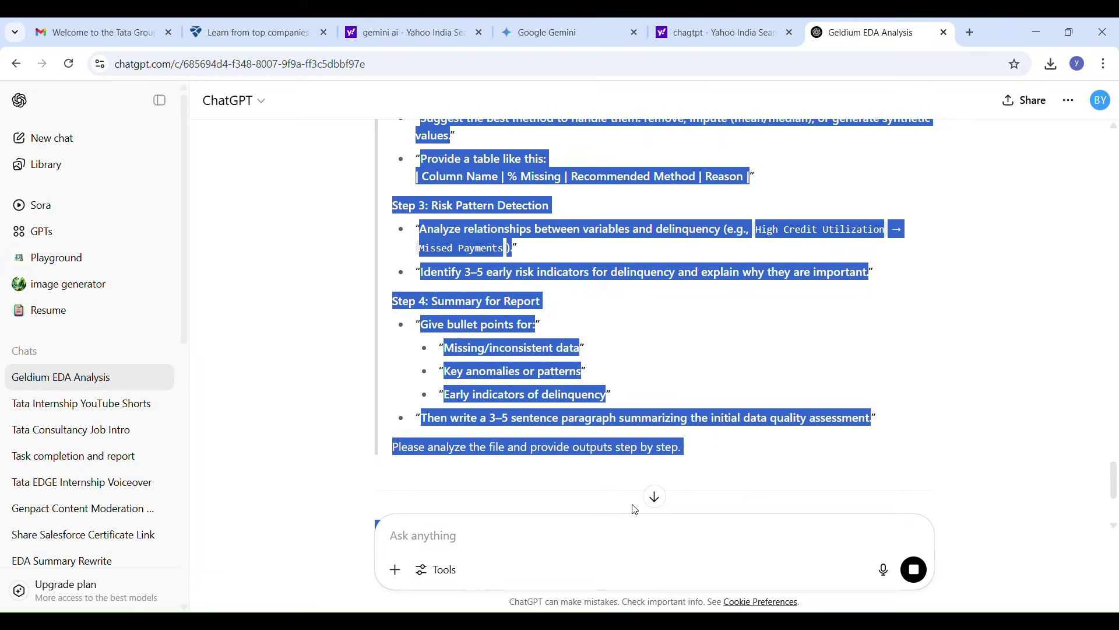
{"action": "scroll", "coordinate": [641, 331], "scroll_direction": "down", "scroll_amount": 3}
{"action": "scroll", "coordinate": [641, 331], "scroll_direction": "up", "scroll_amount": 13}
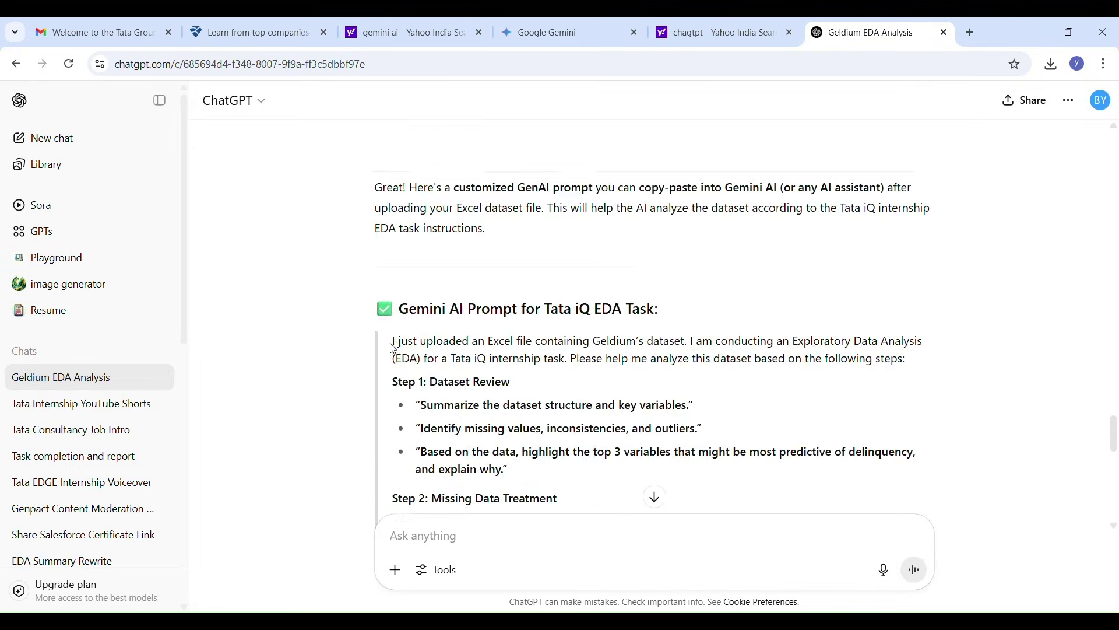
{"action": "scroll", "coordinate": [747, 155], "scroll_direction": "down", "scroll_amount": 15}
Submit the prompt and dataset to Gemini, then send ChatGPT the follow-up 'this prompt i sover'.
{"action": "left_click", "coordinate": [408, 32]}
{"action": "left_click", "coordinate": [548, 33]}
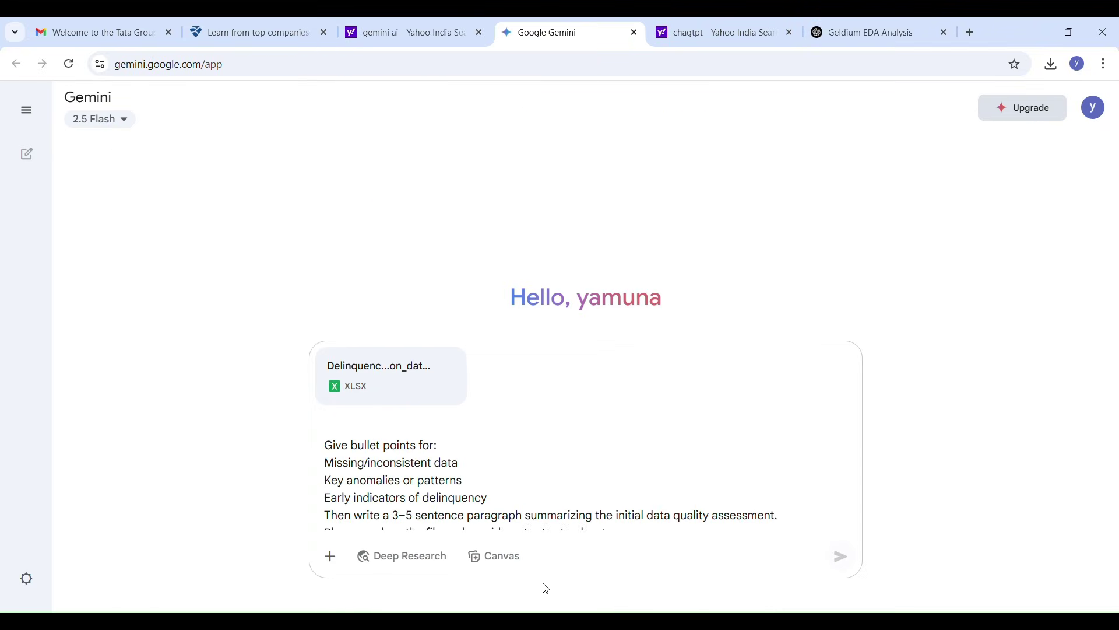
{"action": "left_click", "coordinate": [843, 559]}
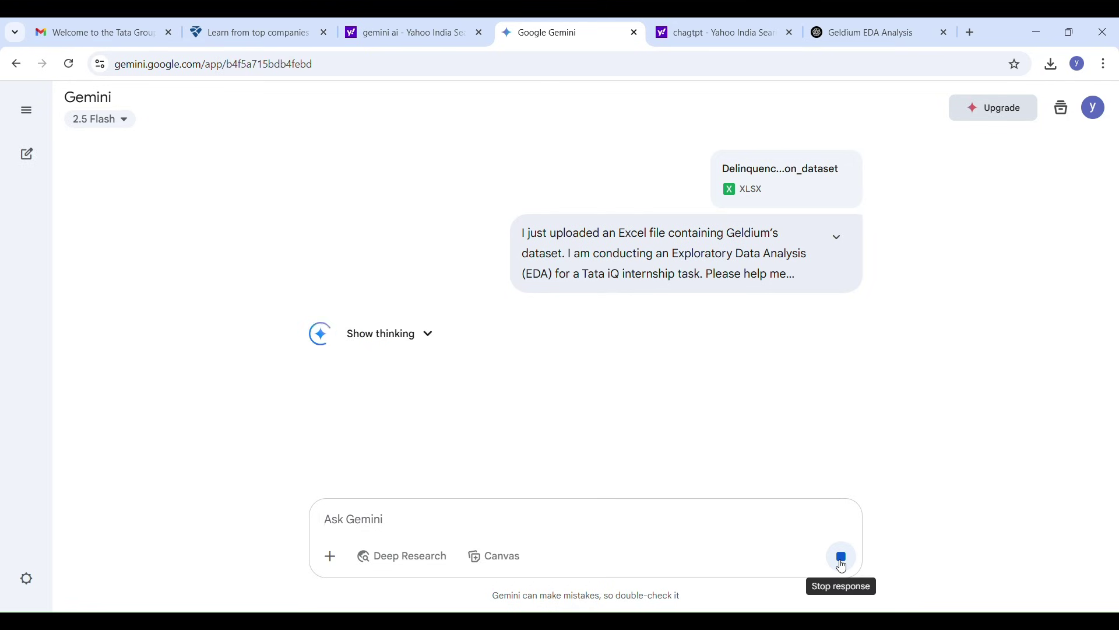
{"action": "left_click", "coordinate": [847, 32]}
{"action": "left_click", "coordinate": [487, 548]}
{"action": "type", "text": "this prompt i sover"}
{"action": "key", "text": "Return"}
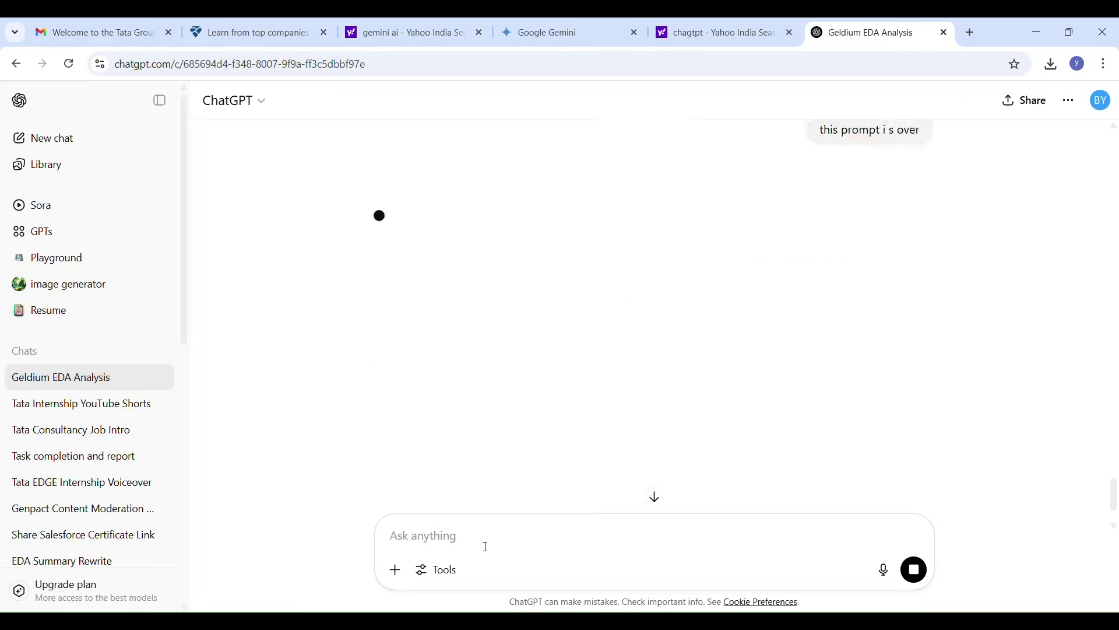
Stop Gemini's in-progress analysis and cut the restored prompt text from the box.
{"action": "left_click", "coordinate": [557, 32]}
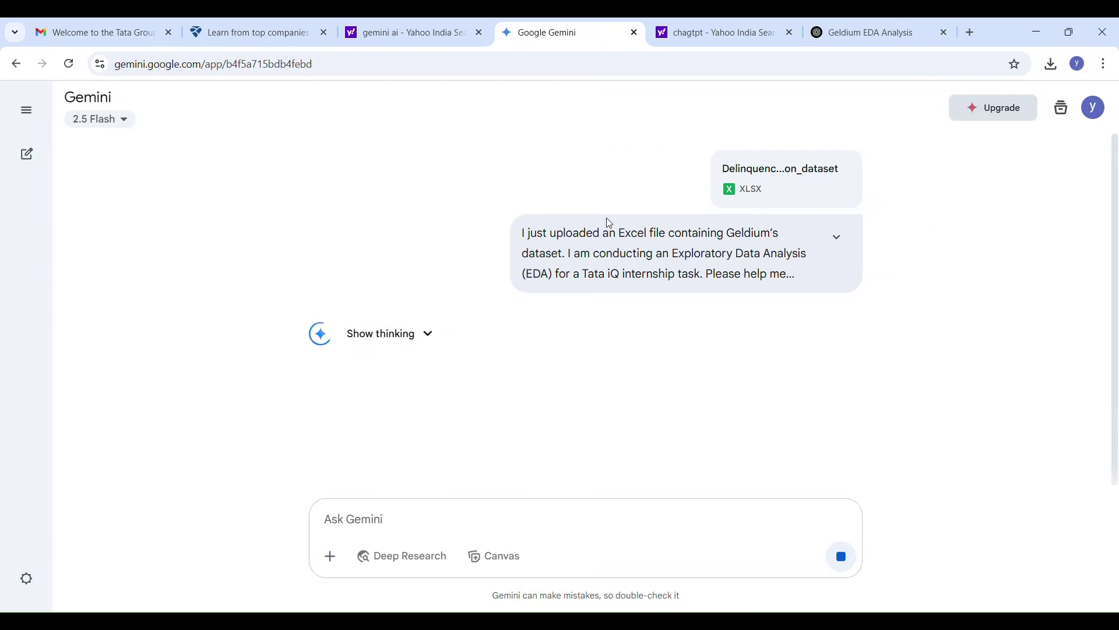
{"action": "left_click_drag", "start_coordinate": [402, 431], "coordinate": [841, 555]}
{"action": "scroll", "coordinate": [407, 192], "scroll_direction": "up", "scroll_amount": 1}
{"action": "left_click", "coordinate": [842, 555]}
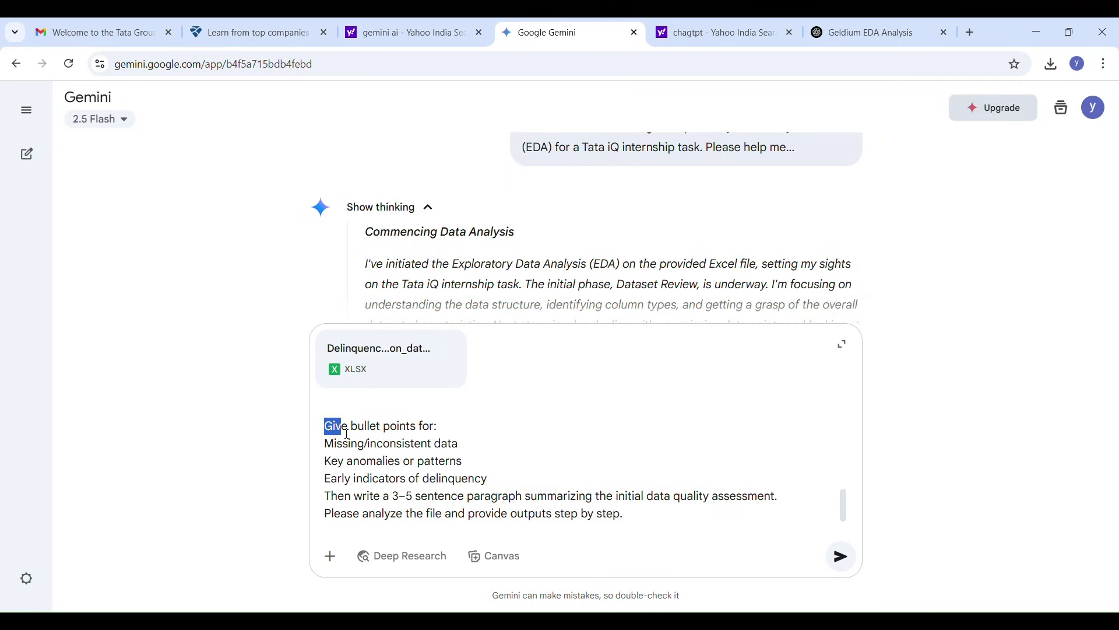
{"action": "left_click_drag", "start_coordinate": [347, 434], "coordinate": [632, 592]}
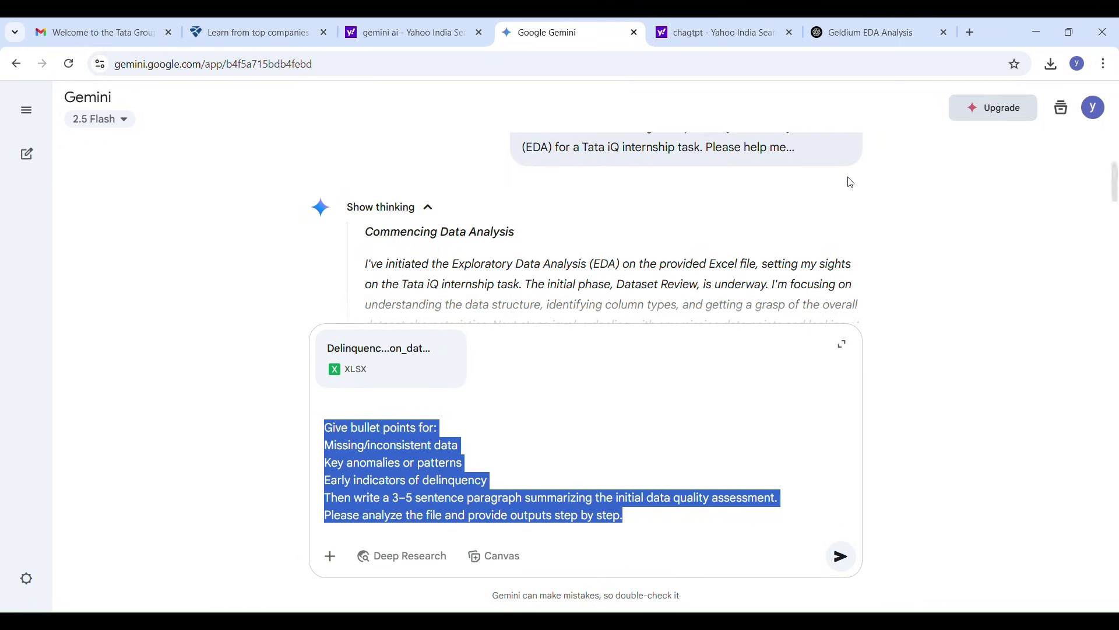
{"action": "left_click_drag", "start_coordinate": [471, 480], "coordinate": [321, 372]}
{"action": "key", "text": "ctrl+x"}
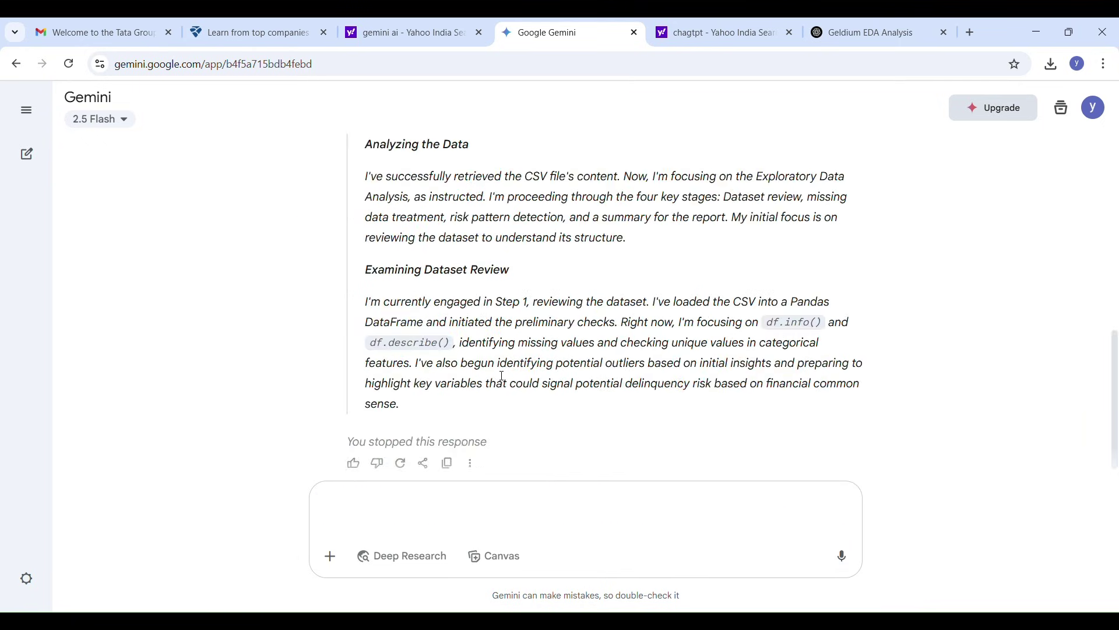
Start selecting the dataset summary reply at the Numerical Columns section.
{"action": "key", "text": "ctrl+Tab"}
{"action": "key", "text": "ctrl+Tab"}
{"action": "scroll", "coordinate": [620, 330], "scroll_direction": "down", "scroll_amount": 6}
{"action": "left_click_drag", "start_coordinate": [393, 263], "coordinate": [491, 285]}
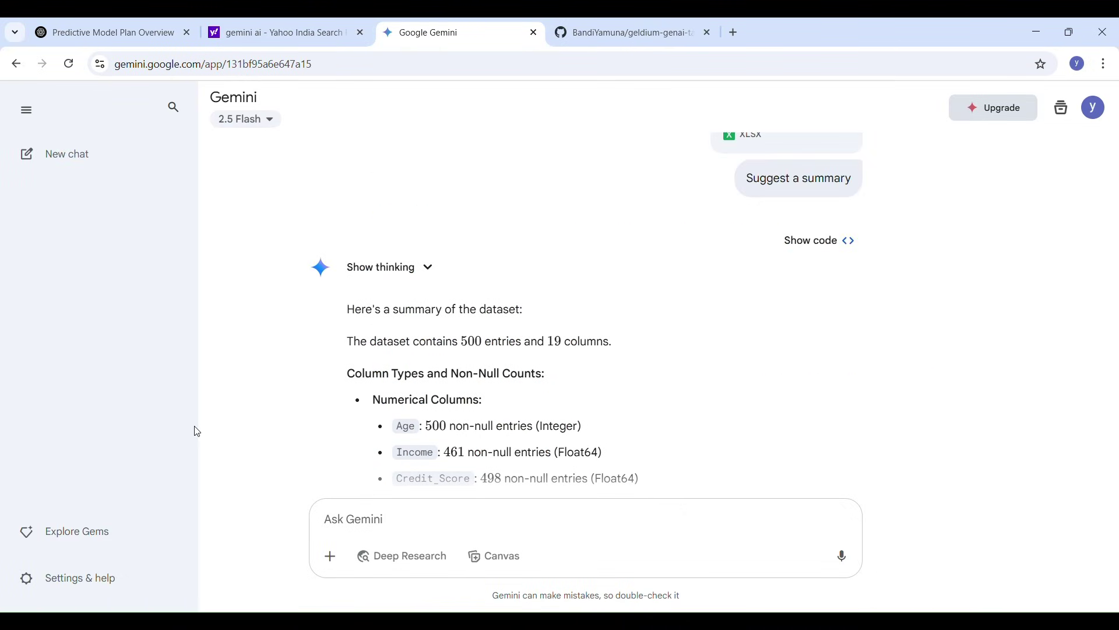
{"action": "scroll", "coordinate": [481, 350], "scroll_direction": "down", "scroll_amount": 3}
{"action": "scroll", "coordinate": [481, 417], "scroll_direction": "up", "scroll_amount": 8}
{"action": "scroll", "coordinate": [476, 414], "scroll_direction": "down", "scroll_amount": 15}
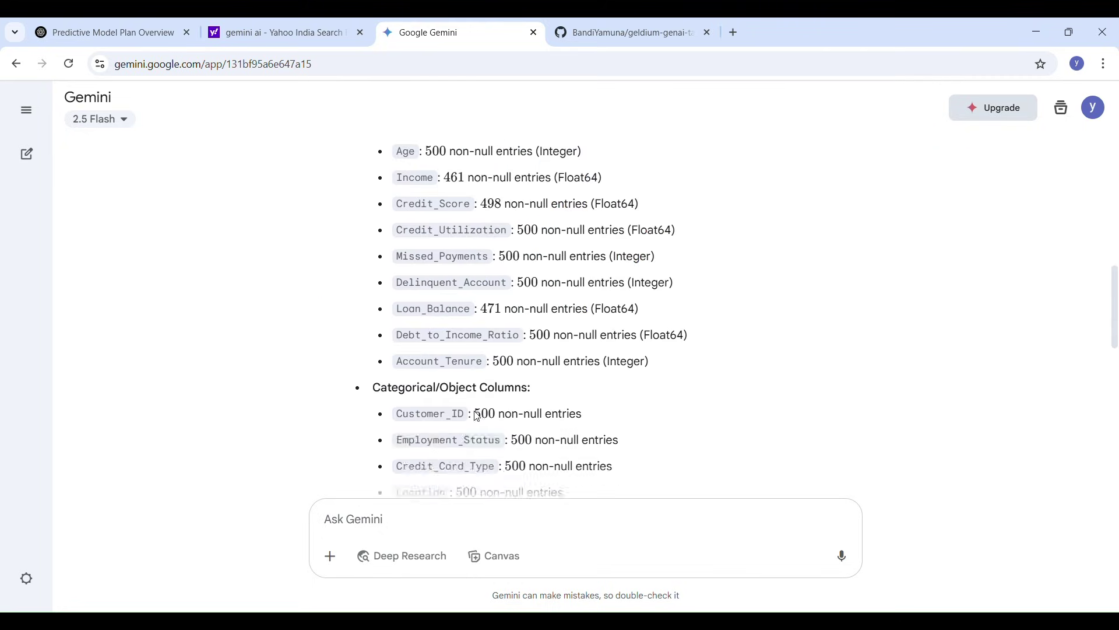
{"action": "scroll", "coordinate": [472, 466], "scroll_direction": "up", "scroll_amount": 15}
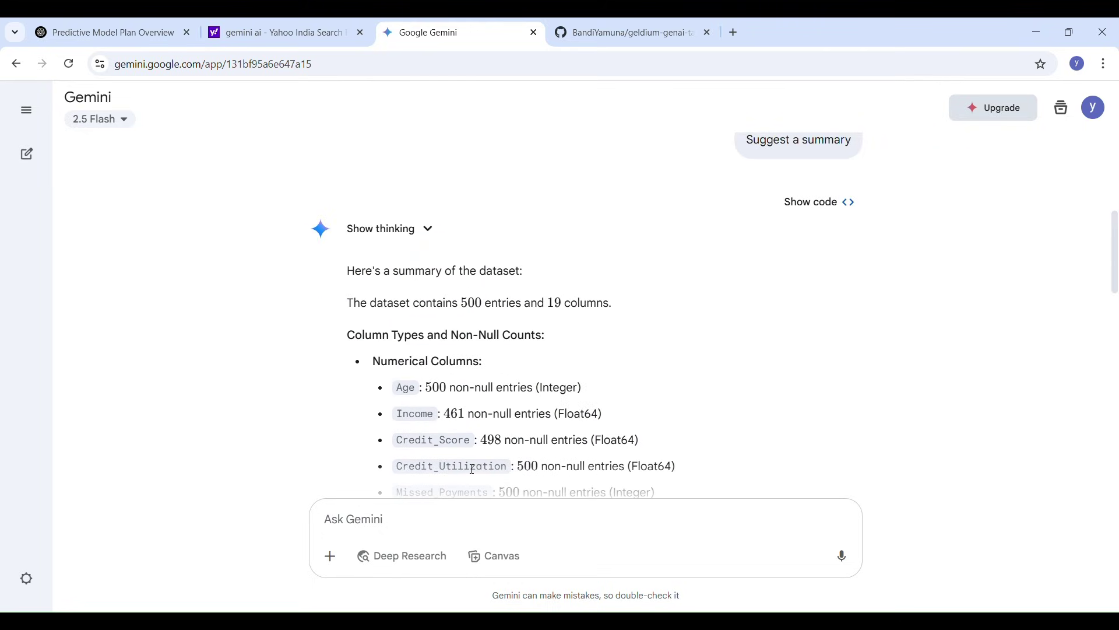
{"action": "left_click_drag", "start_coordinate": [347, 270], "coordinate": [558, 339]}
{"action": "left_click", "coordinate": [557, 339]}
Extend the selection through the Missing Values section and the descriptive statistics table.
{"action": "scroll", "coordinate": [477, 340], "scroll_direction": "down", "scroll_amount": 7}
{"action": "left_click", "coordinate": [499, 352], "text": "shift"}
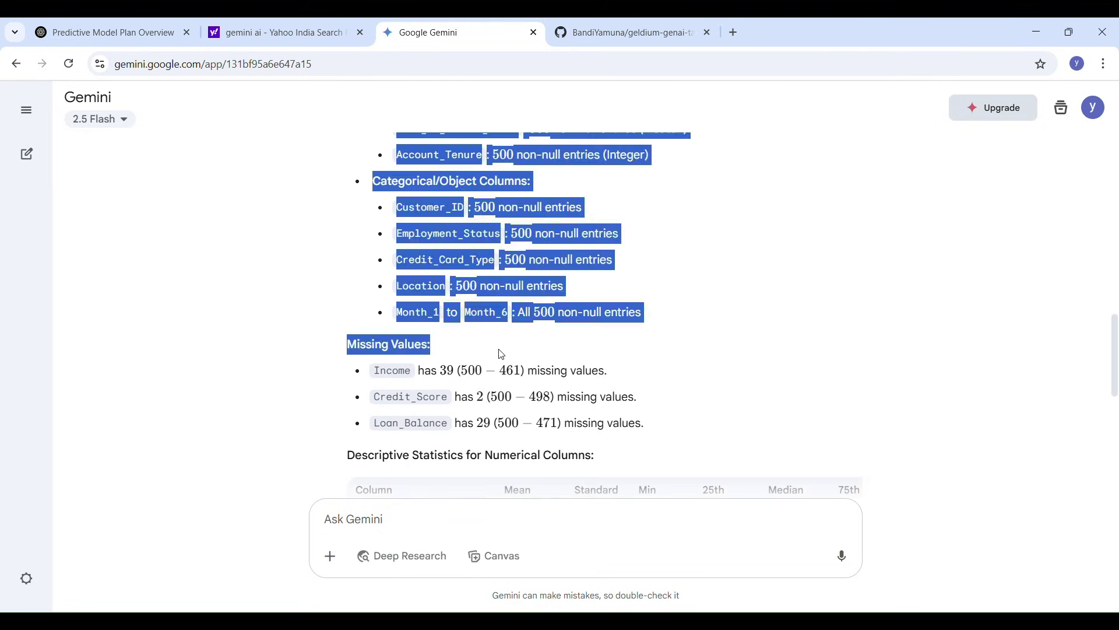
{"action": "scroll", "coordinate": [502, 352], "scroll_direction": "down", "scroll_amount": 6}
{"action": "scroll", "coordinate": [757, 352], "scroll_direction": "up", "scroll_amount": 8}
{"action": "scroll", "coordinate": [309, 373], "scroll_direction": "up", "scroll_amount": 5}
{"action": "scroll", "coordinate": [524, 409], "scroll_direction": "down", "scroll_amount": 8}
{"action": "left_click", "coordinate": [670, 498], "text": "shift"}
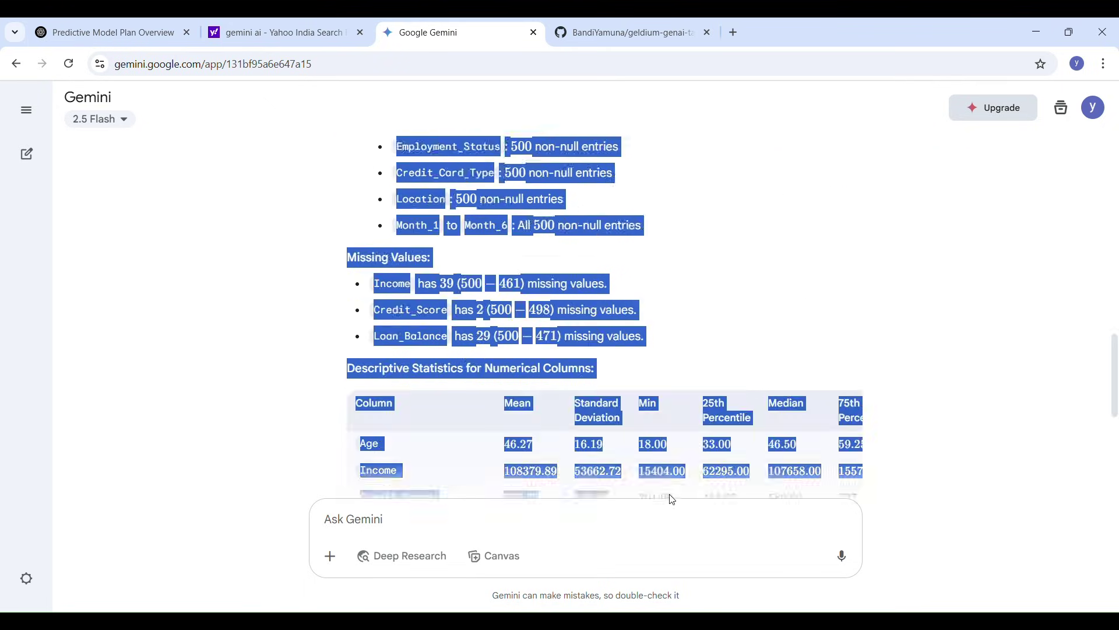
{"action": "scroll", "coordinate": [700, 466], "scroll_direction": "down", "scroll_amount": 4}
Paste the summary into the Predictive Model Plan Overview chat with 'can you give me report about this info'.
{"action": "left_click", "coordinate": [93, 23]}
{"action": "key", "text": "ctrl+v"}
{"action": "type", "text": "c"}
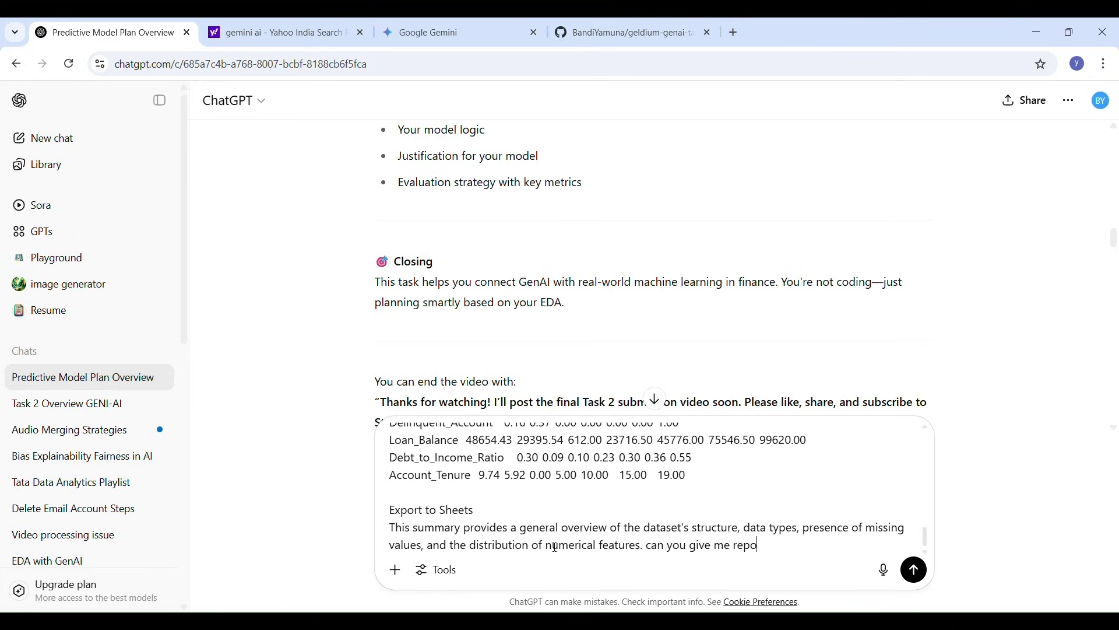
{"action": "type", "text": "an you give me report about this info"}
Send the report request and review ChatGPT's Dataset Summary Report.
{"action": "key", "text": "Return"}
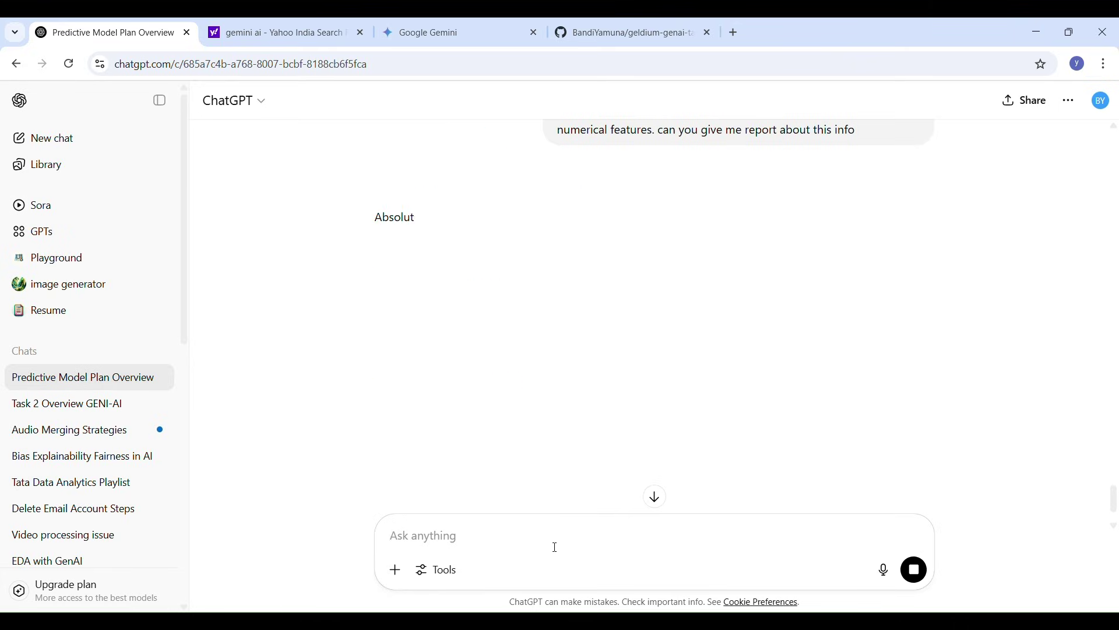
{"action": "scroll", "coordinate": [549, 437], "scroll_direction": "down", "scroll_amount": 3}
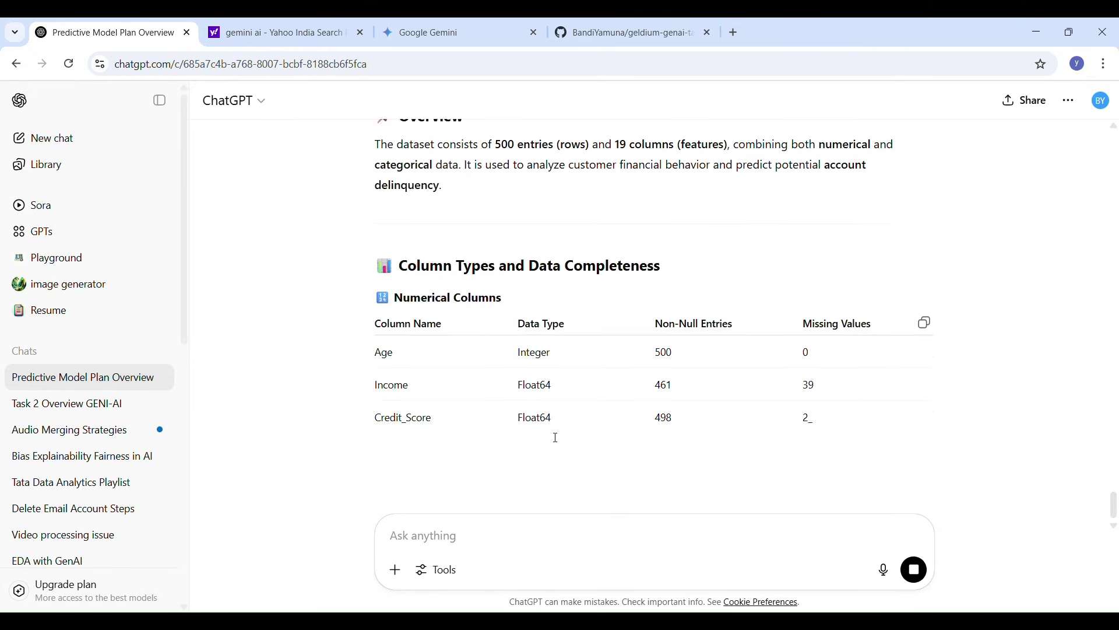
{"action": "scroll", "coordinate": [553, 438], "scroll_direction": "down", "scroll_amount": 10}
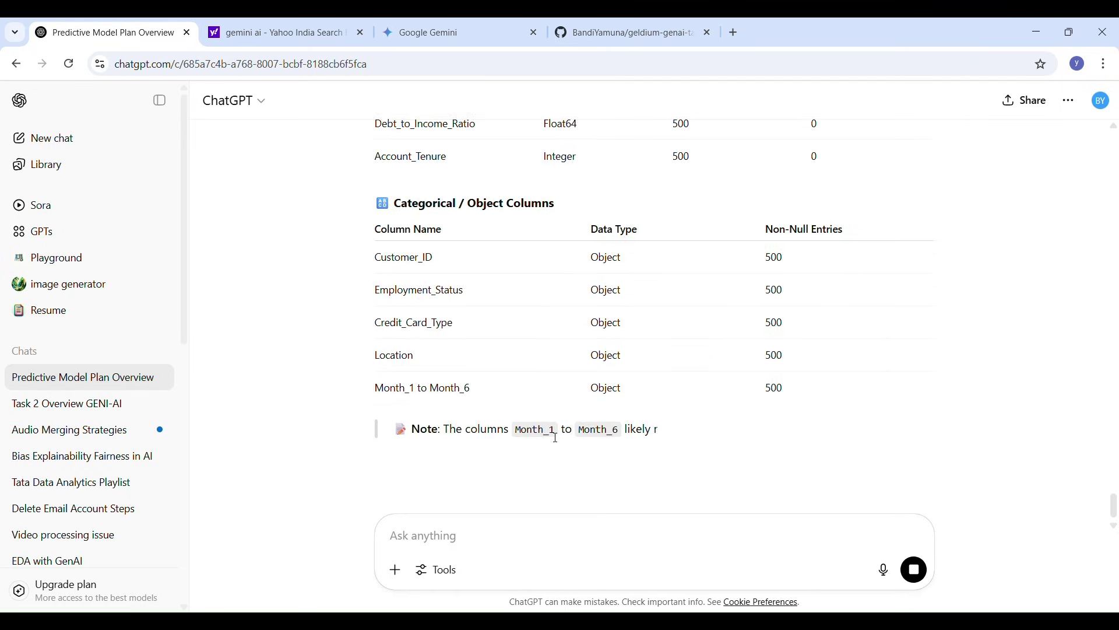
{"action": "scroll", "coordinate": [624, 317], "scroll_direction": "up", "scroll_amount": 6}
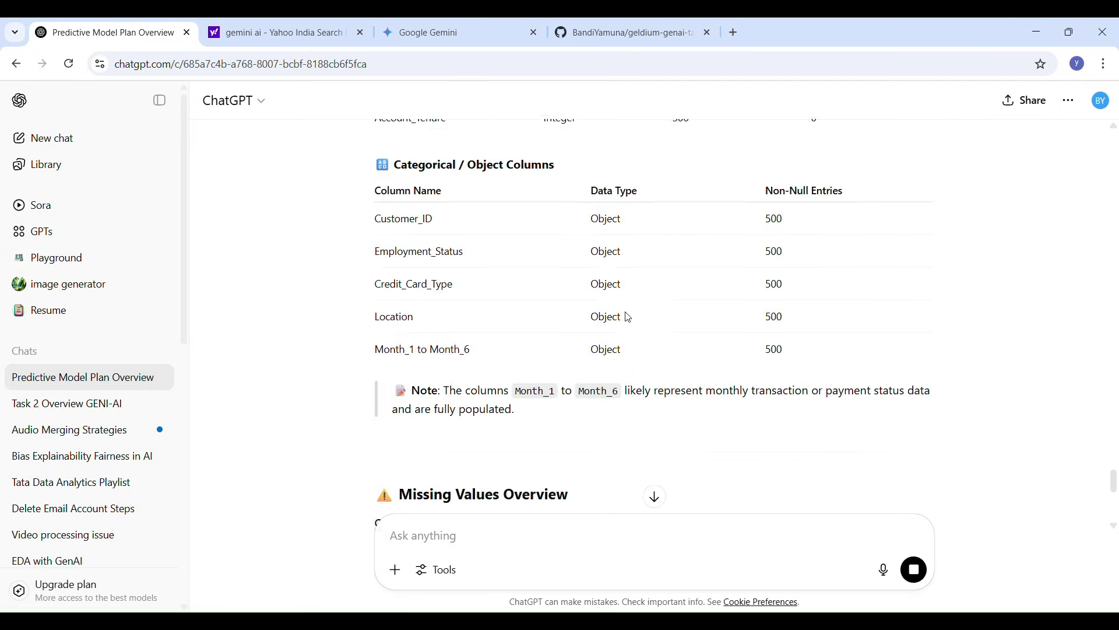
{"action": "scroll", "coordinate": [573, 502], "scroll_direction": "down", "scroll_amount": 10}
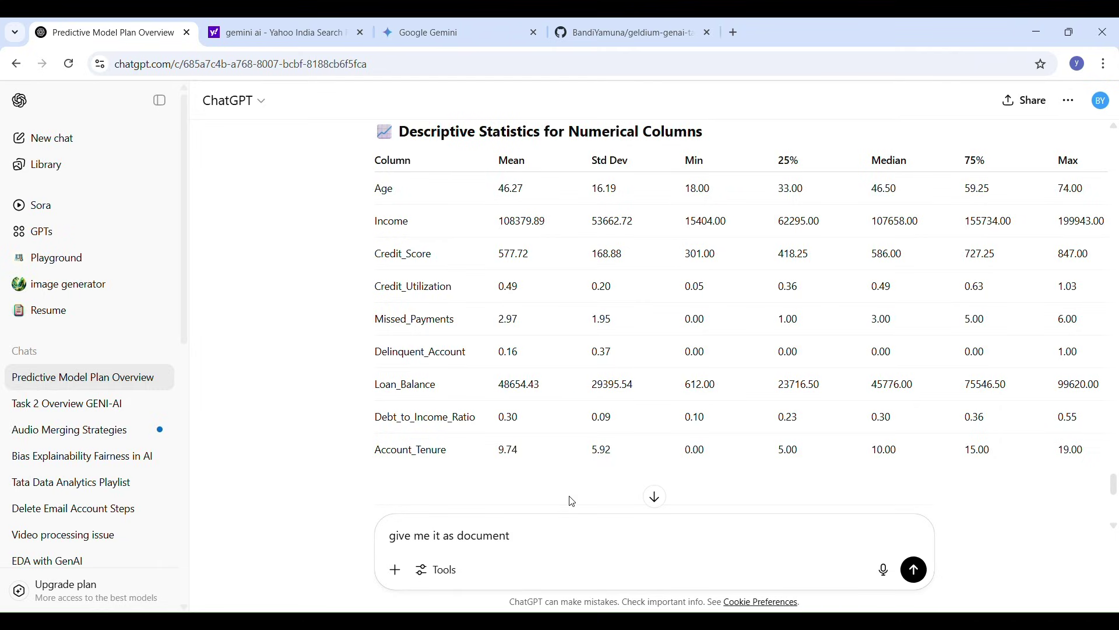
Ask for the report as a document, show it in chat, and accept the downloadable file offer.
{"action": "key", "text": "Return"}
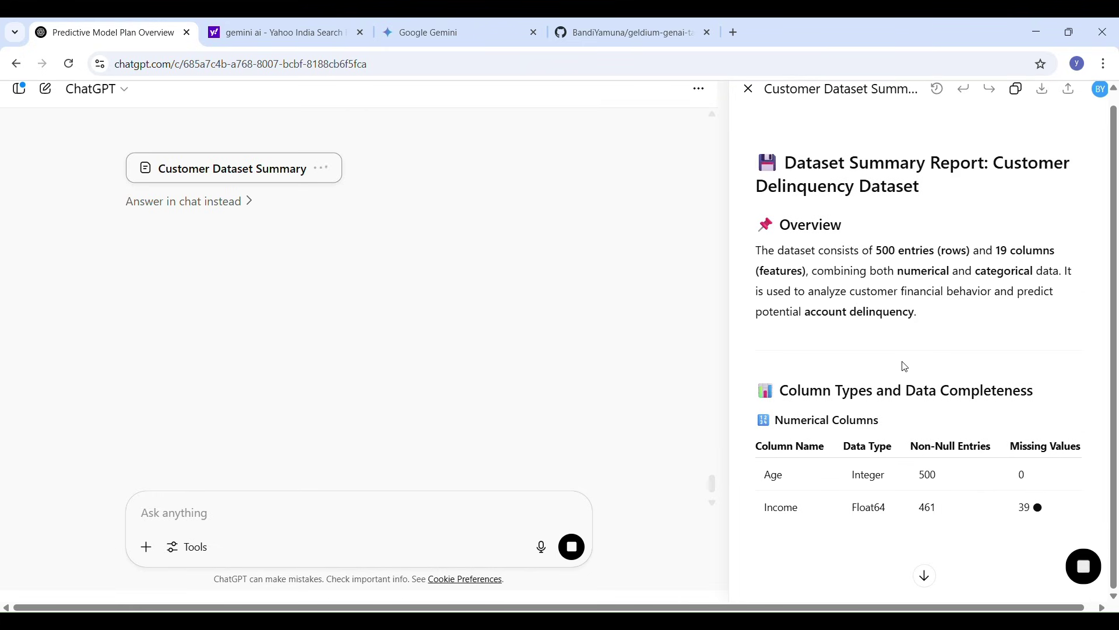
{"action": "left_click", "coordinate": [239, 201]}
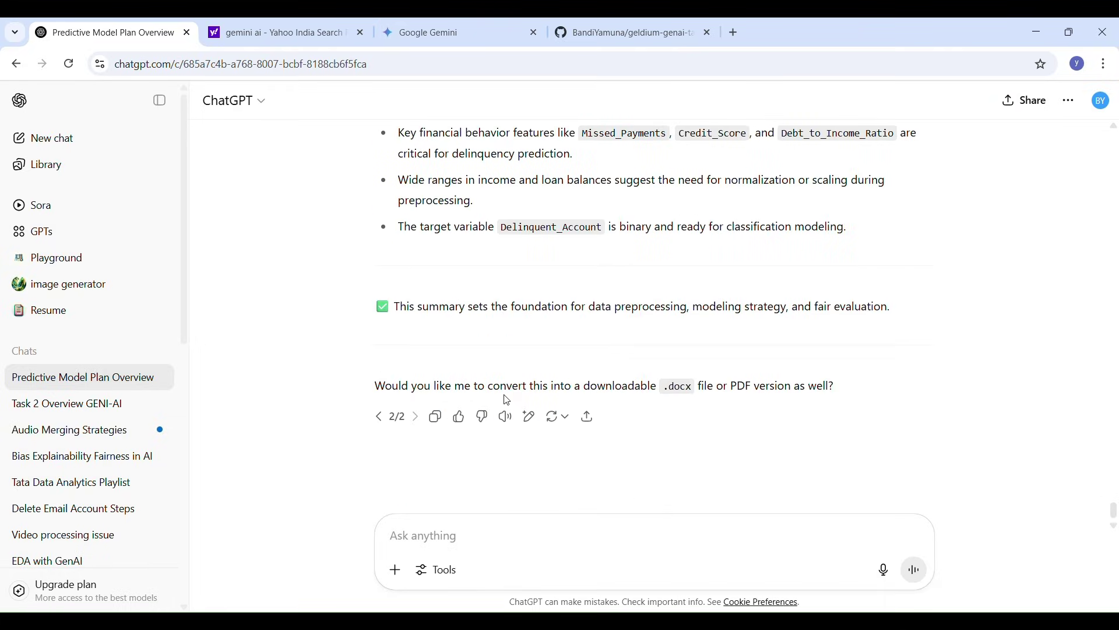
{"action": "key", "text": "Return"}
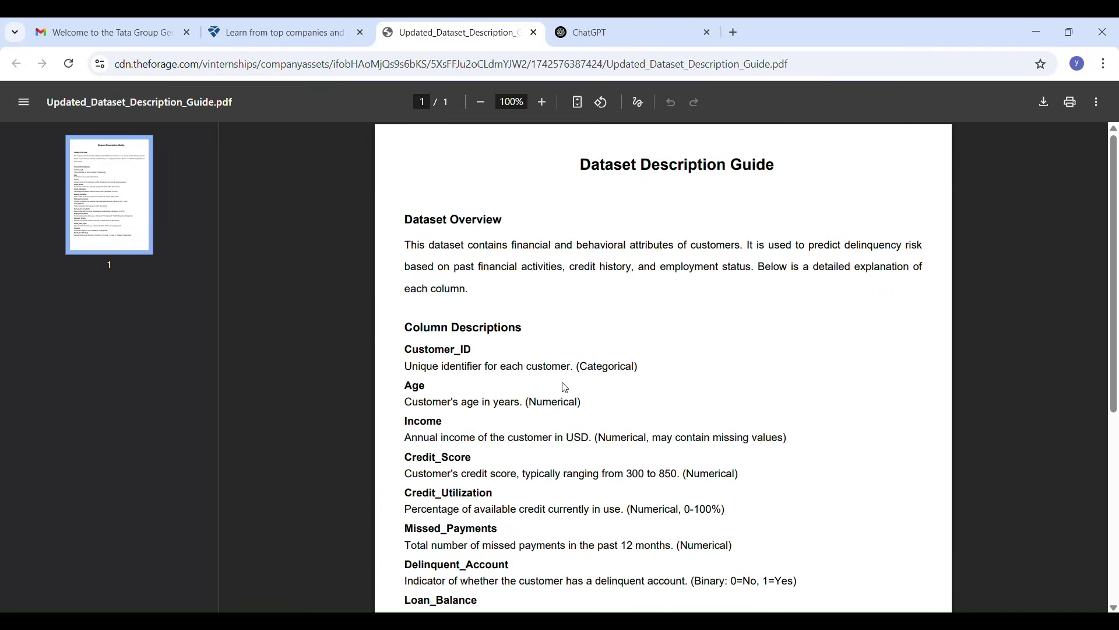
{"action": "scroll", "coordinate": [565, 388], "scroll_direction": "down", "scroll_amount": 6}
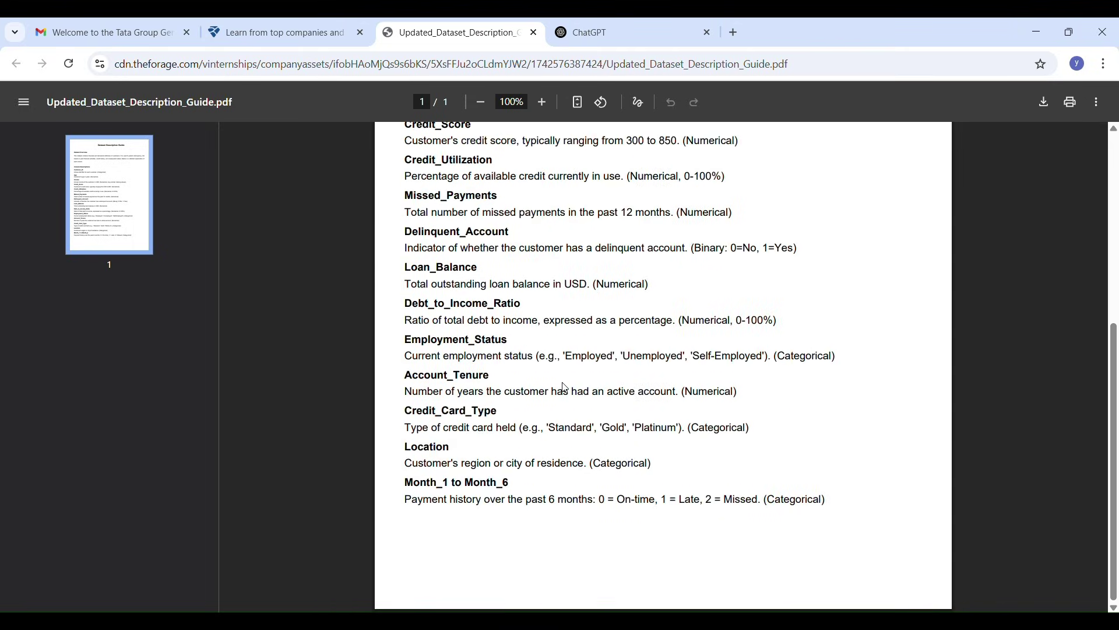
Check the Geldium_Task2_Model .docx submission on Forage, view the example answer, and mark Task 2 complete.
{"action": "left_click", "coordinate": [296, 36]}
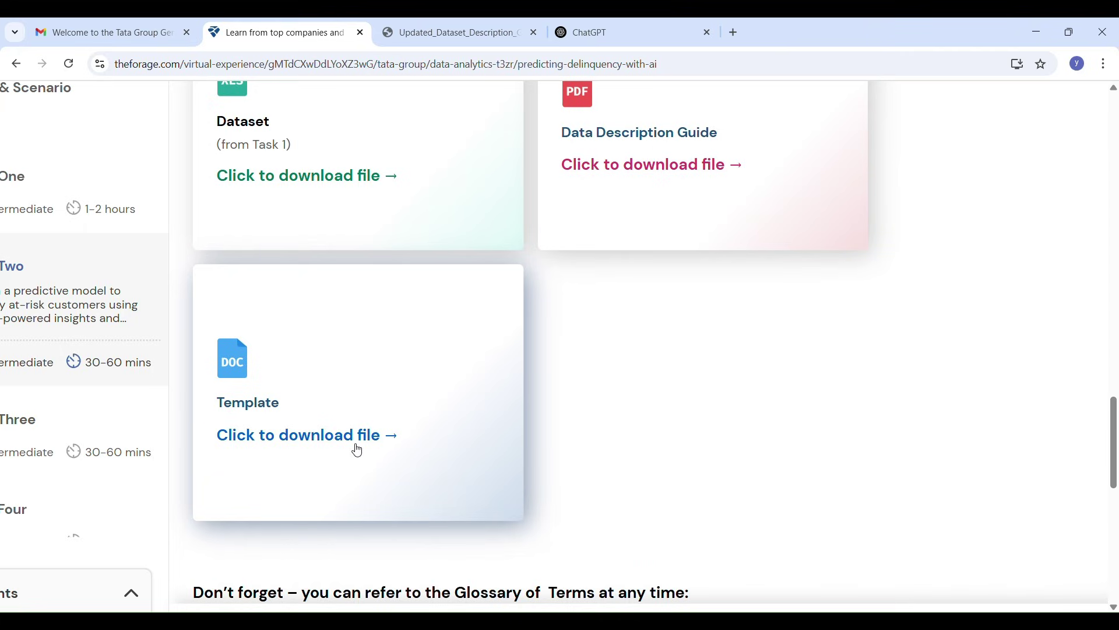
{"action": "scroll", "coordinate": [366, 171], "scroll_direction": "down", "scroll_amount": 4}
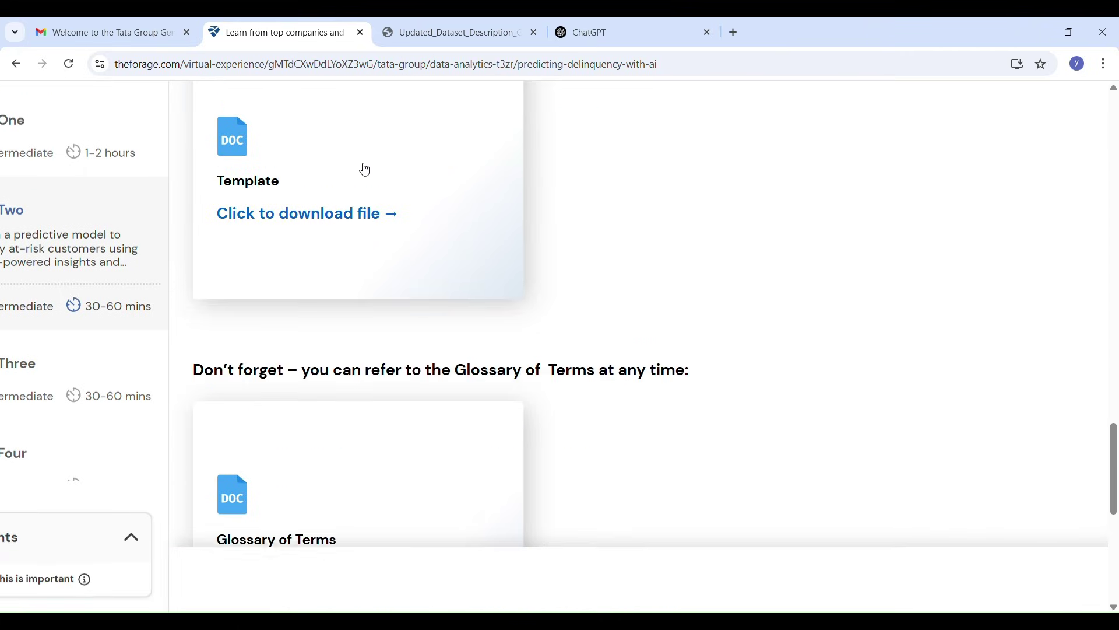
{"action": "scroll", "coordinate": [366, 171], "scroll_direction": "down", "scroll_amount": 3}
{"action": "scroll", "coordinate": [358, 166], "scroll_direction": "down", "scroll_amount": 1}
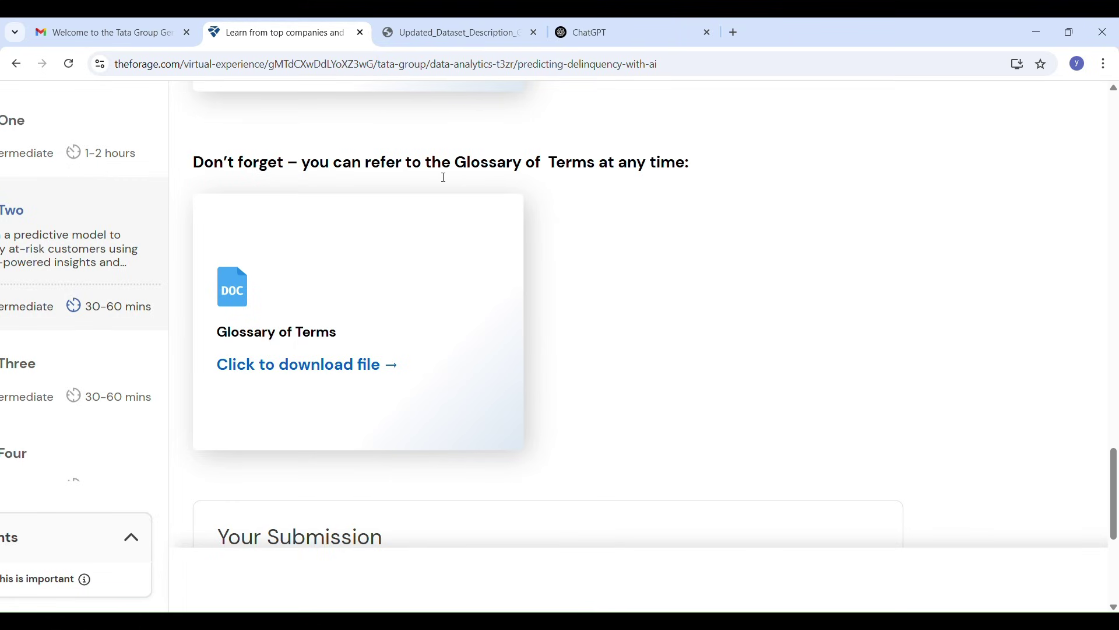
{"action": "scroll", "coordinate": [578, 223], "scroll_direction": "down", "scroll_amount": 7}
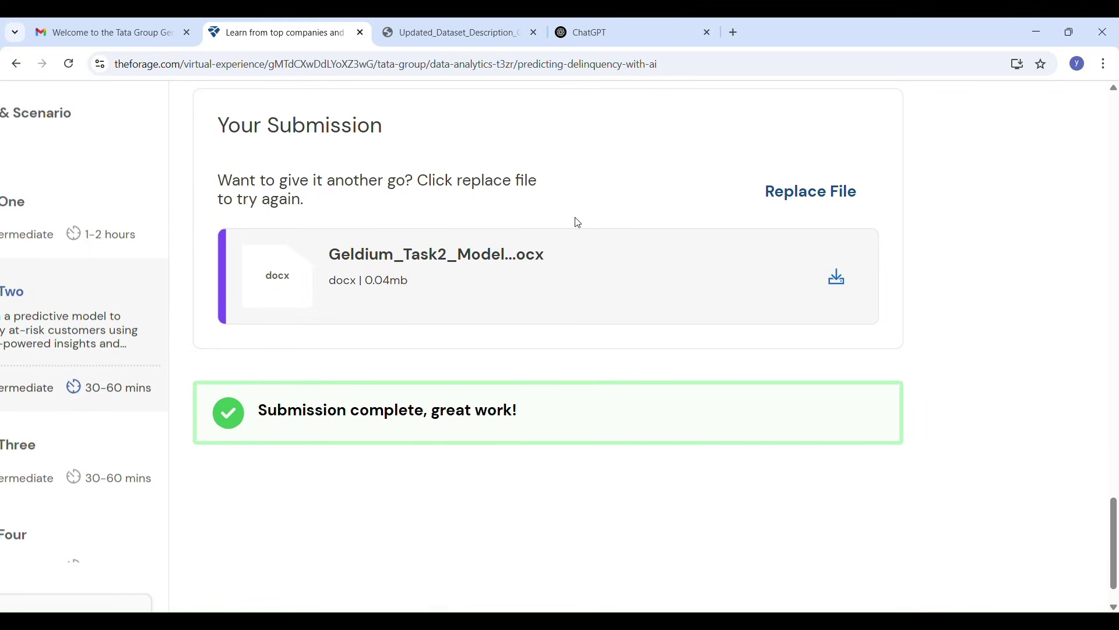
{"action": "scroll", "coordinate": [579, 224], "scroll_direction": "up", "scroll_amount": 2}
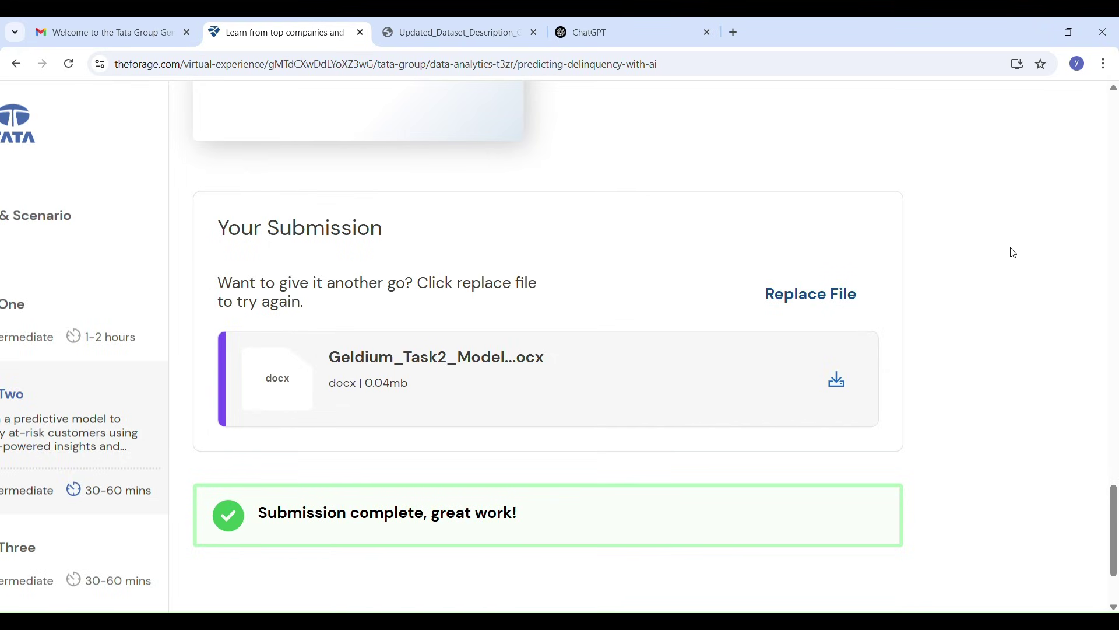
{"action": "scroll", "coordinate": [1014, 254], "scroll_direction": "down", "scroll_amount": 3}
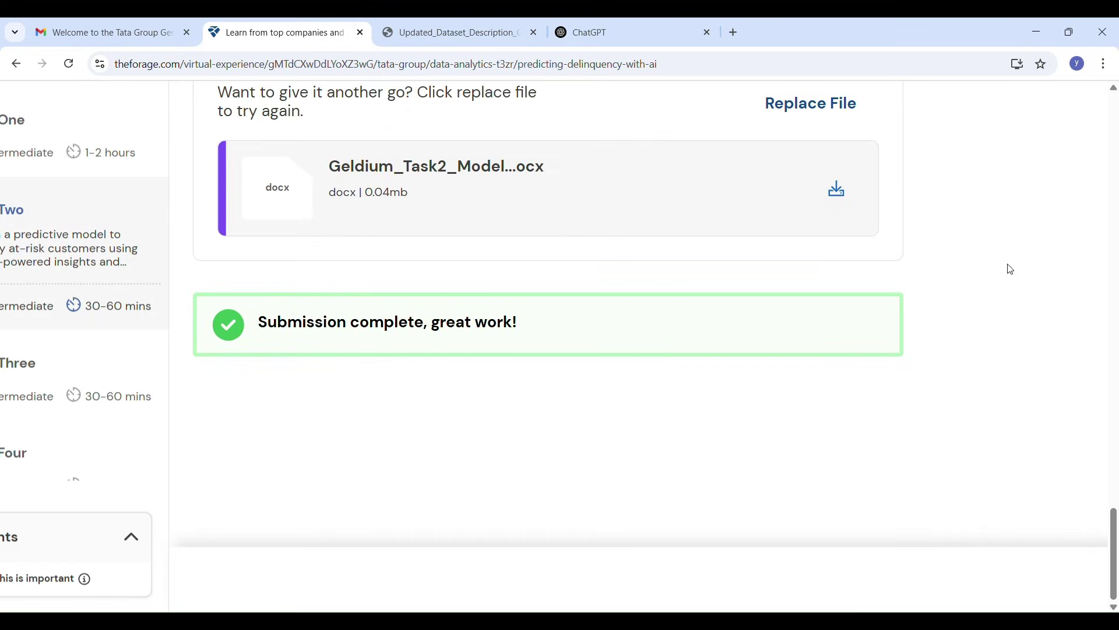
{"action": "scroll", "coordinate": [1032, 369], "scroll_direction": "down", "scroll_amount": 3, "text": "ctrl"}
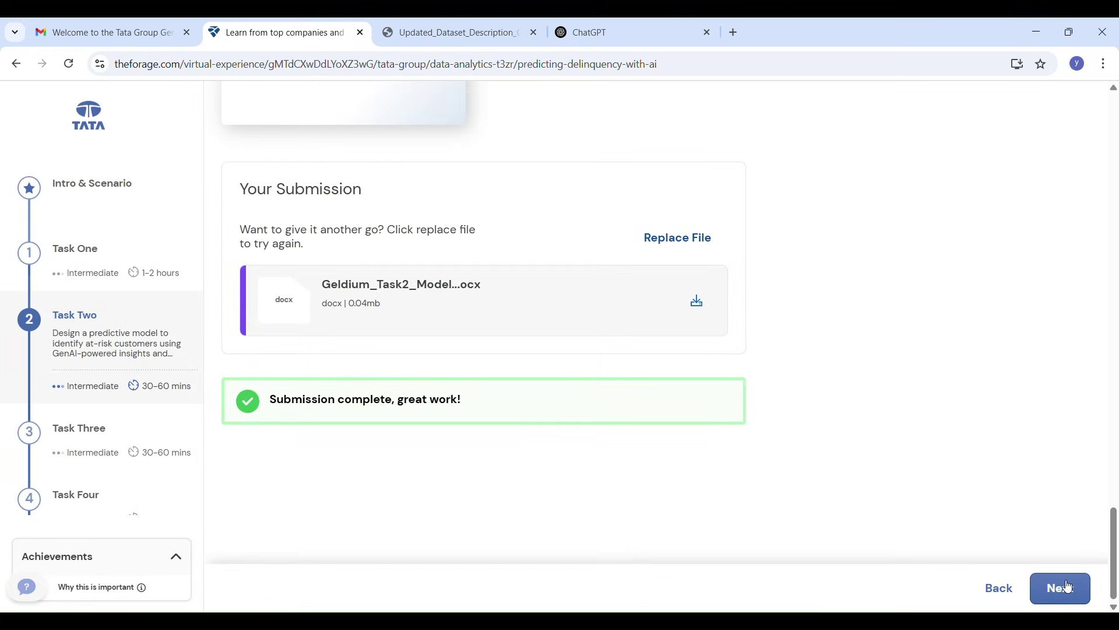
{"action": "left_click", "coordinate": [1073, 586]}
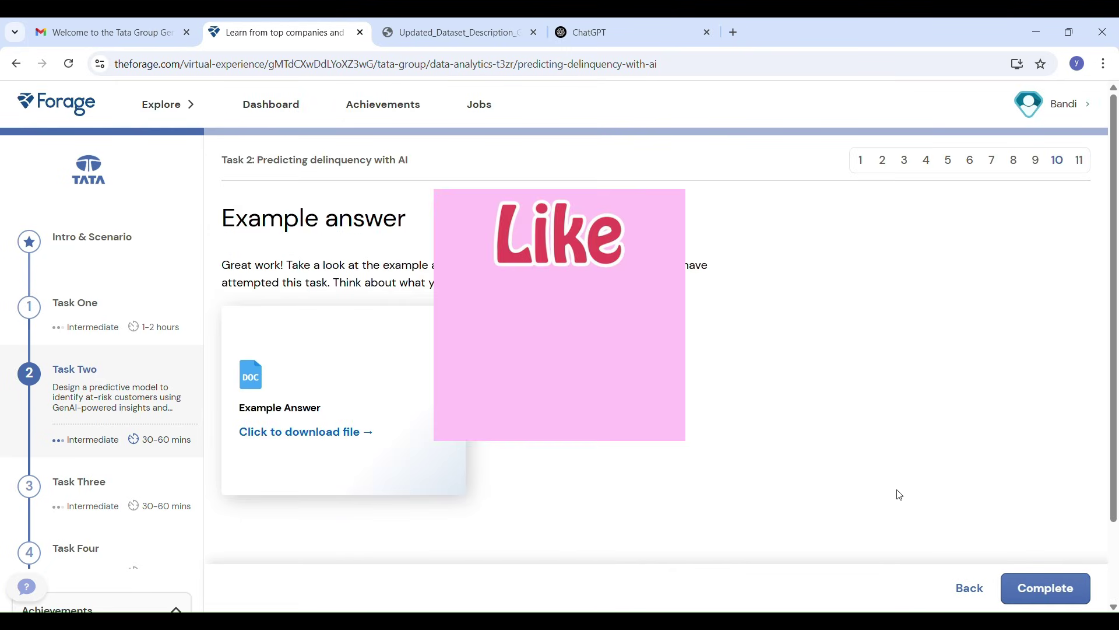
{"action": "scroll", "coordinate": [901, 495], "scroll_direction": "down", "scroll_amount": 2}
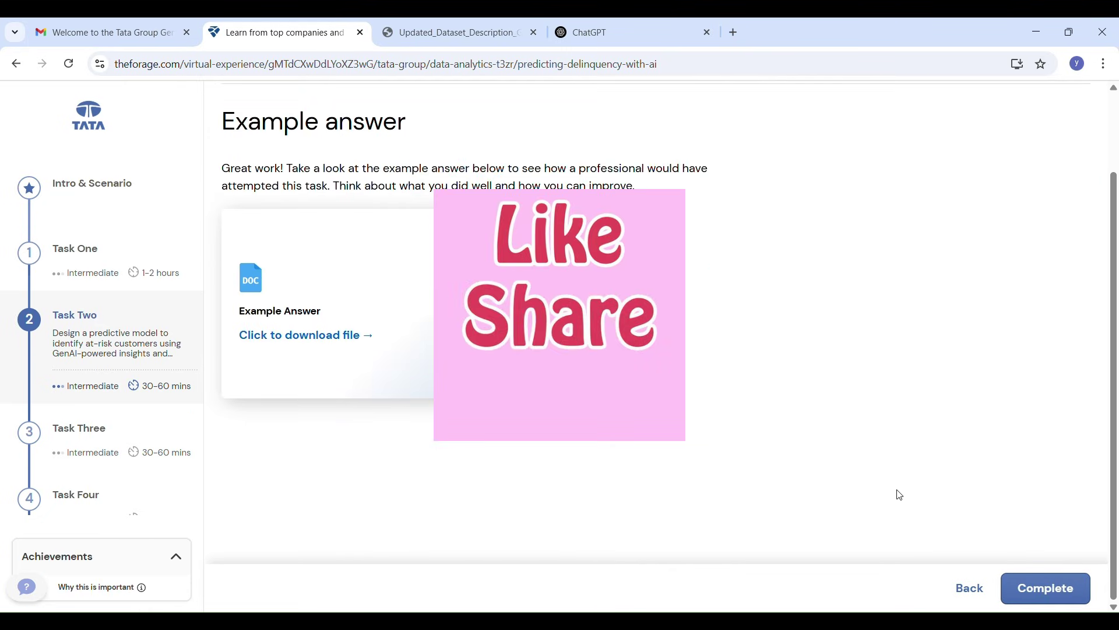
{"action": "left_click", "coordinate": [1057, 603]}
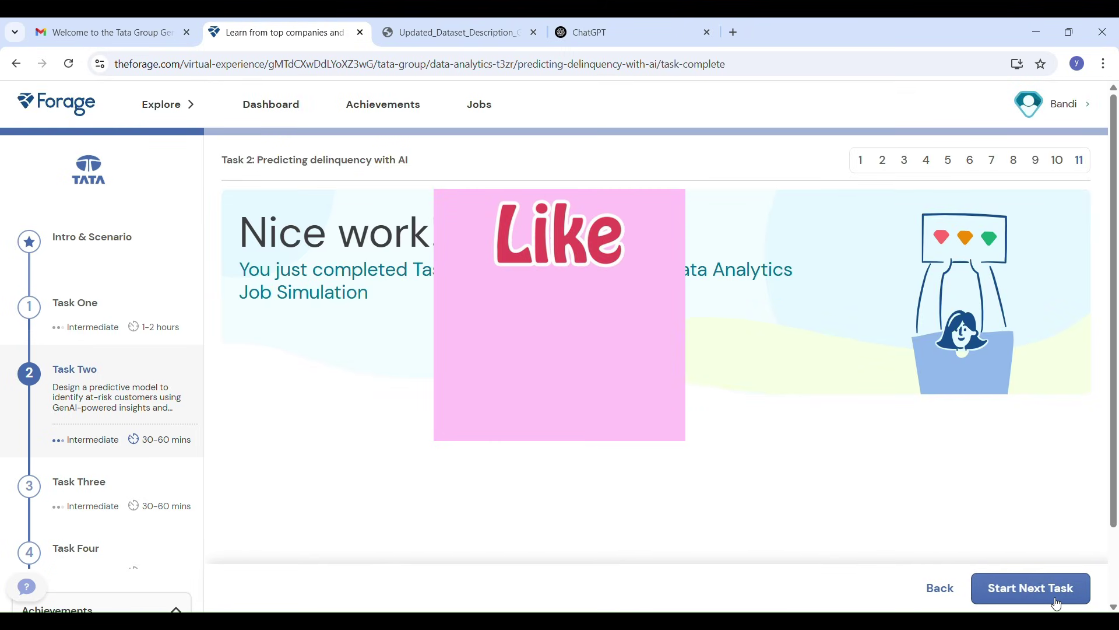